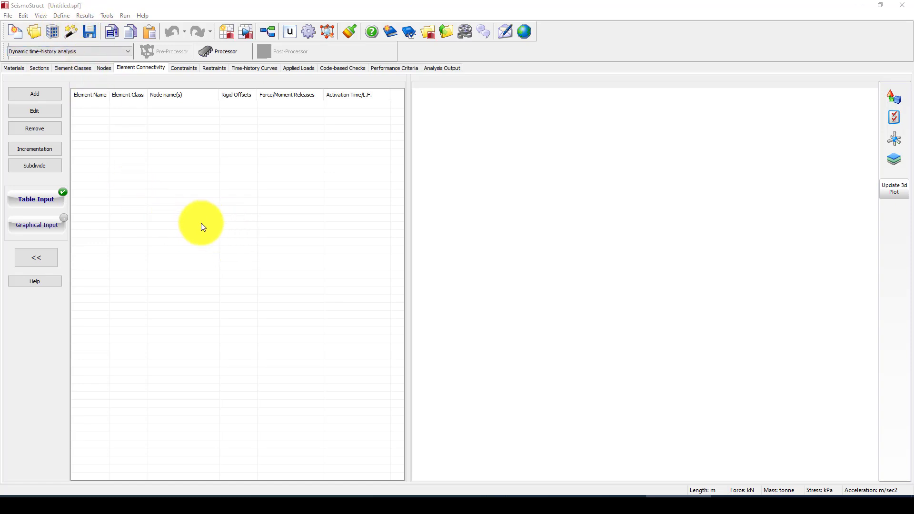
- Start the 3D-Frame structure wizard and check the bays, storeys and frames counts
left_click(71, 31)
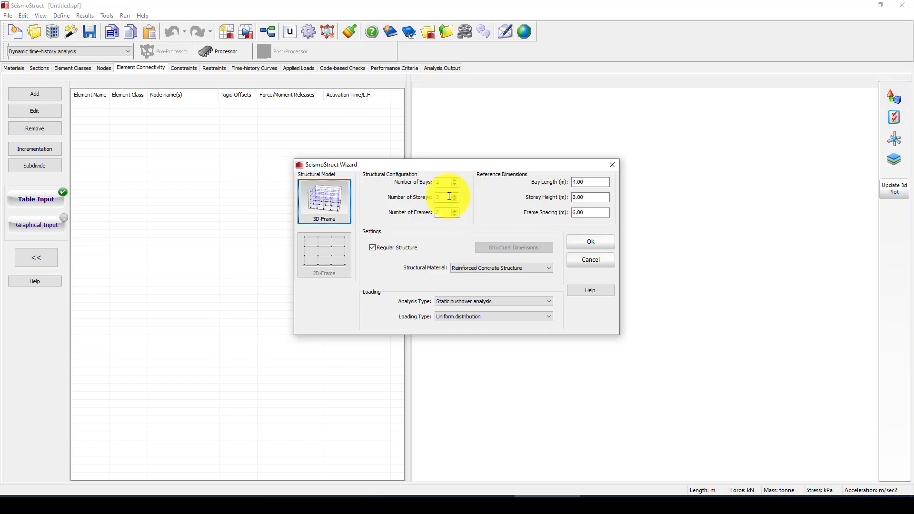
left_click_drag(447, 212, 433, 197)
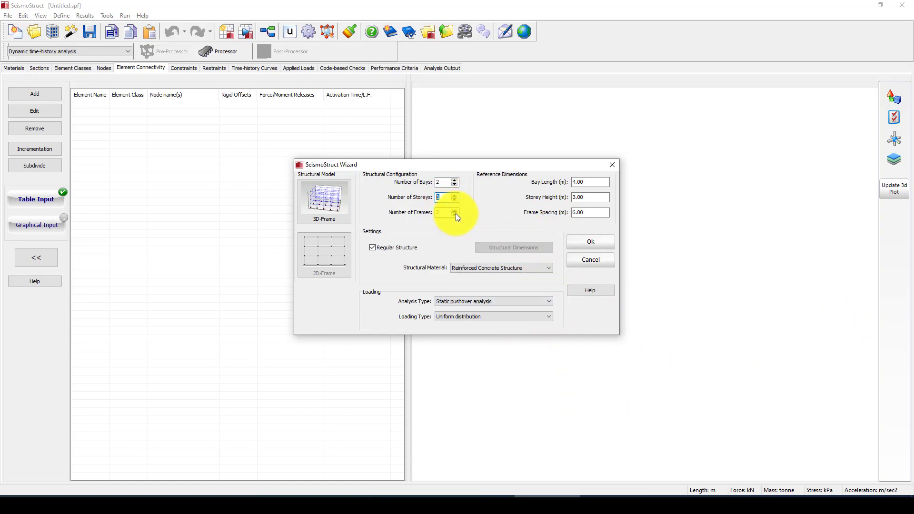
key("Tab")
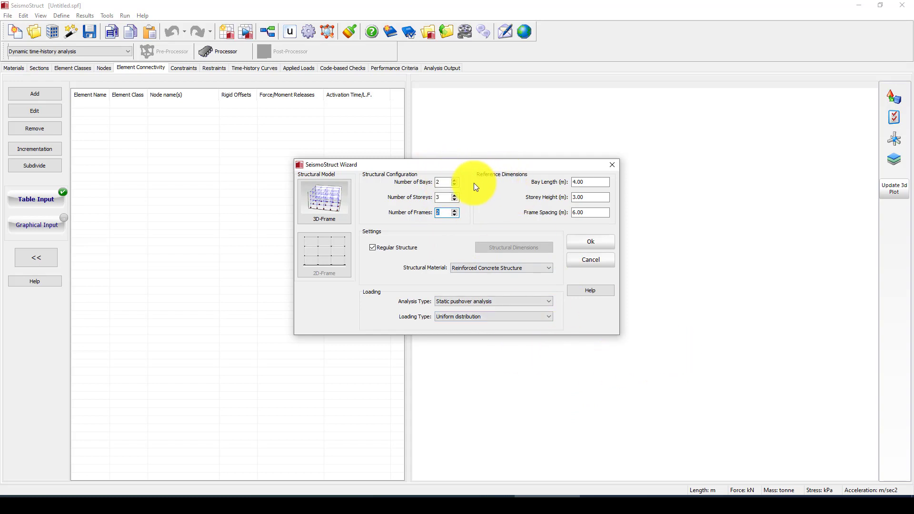
left_click(443, 197)
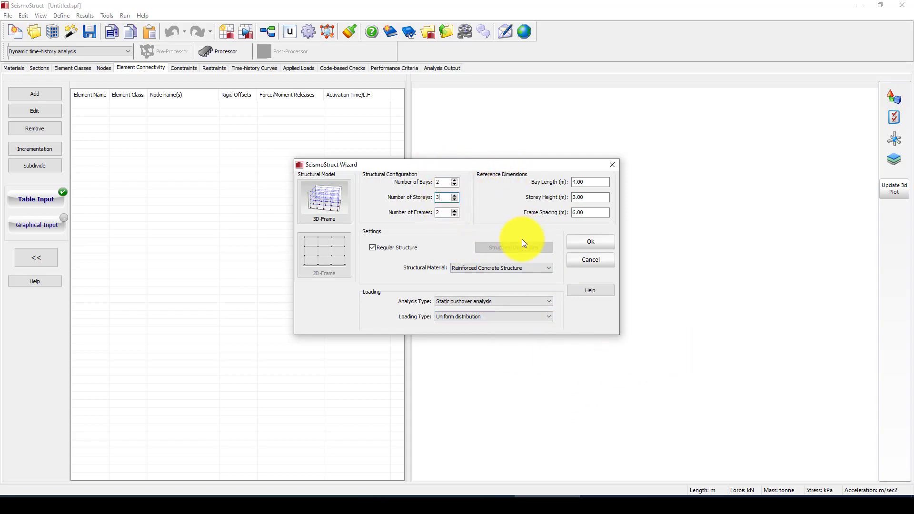
- Change the bay length from 4.00 to 6 m, keeping 3.00 m storey height
left_click(592, 183)
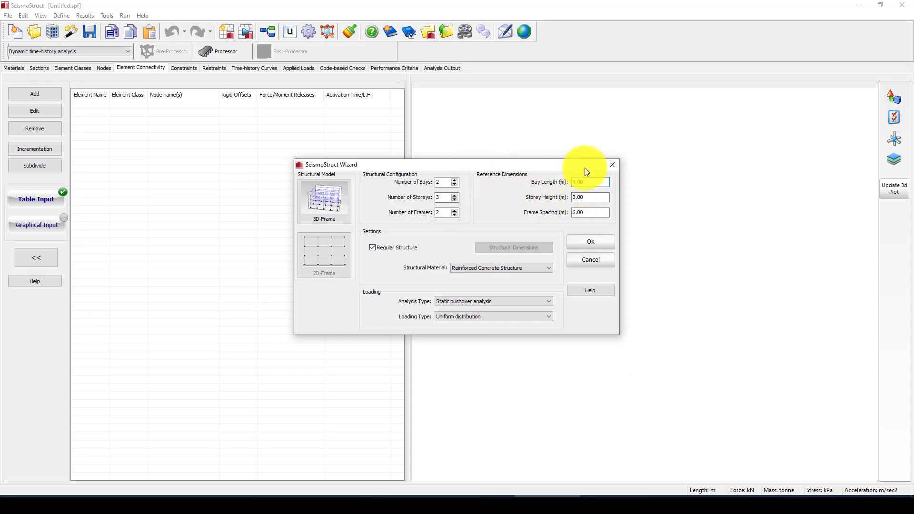
left_click(591, 198)
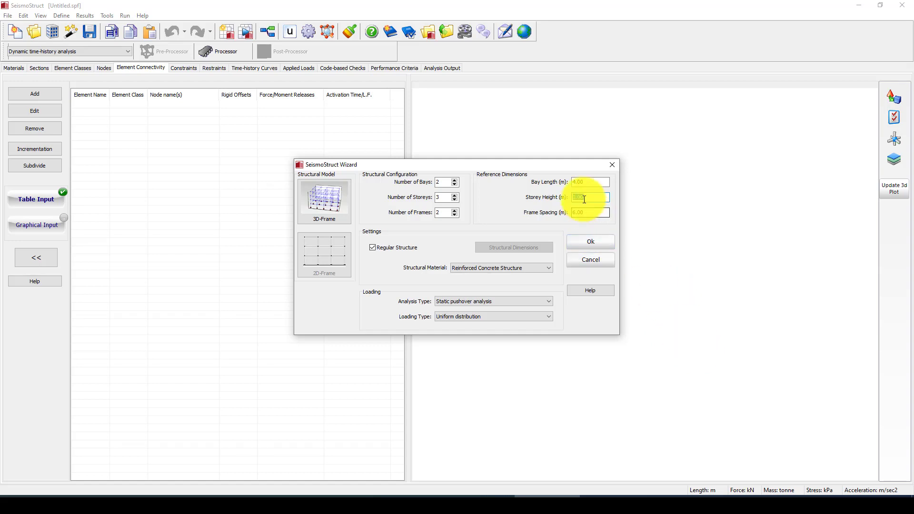
left_click(592, 183)
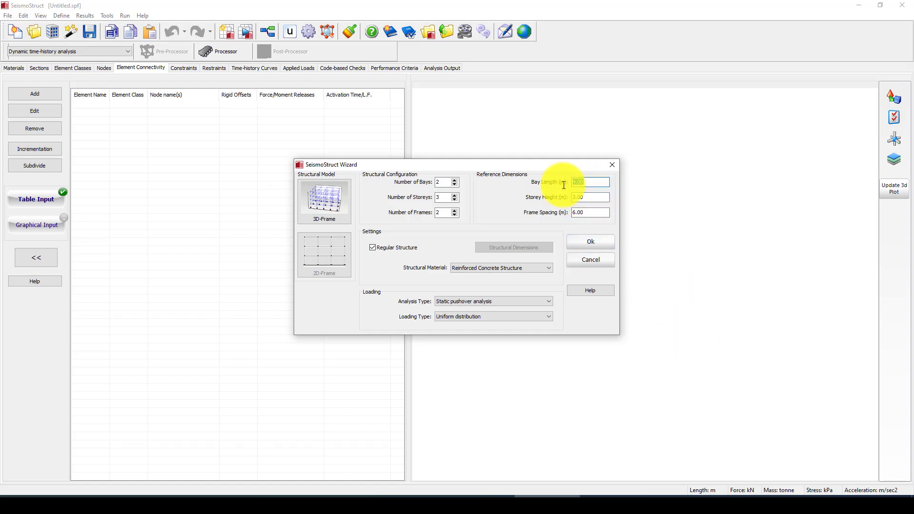
key("Right")
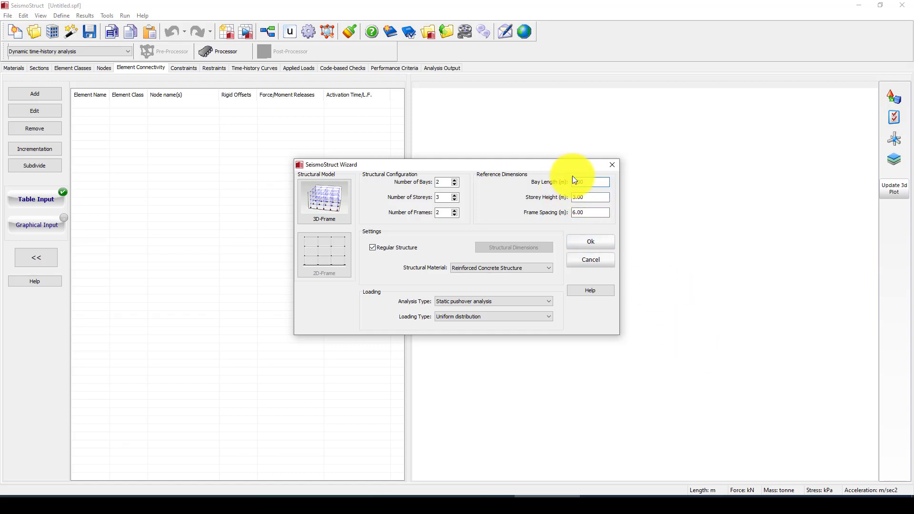
key("BackSpace")
key("BackSpace")
key("BackSpace")
key("BackSpace")
type("6")
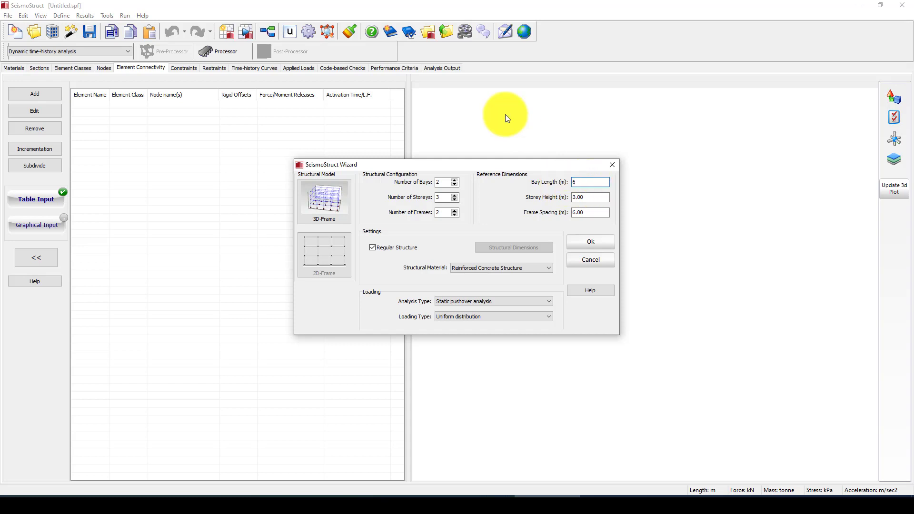
- Raise the storeys to 5, accept the wizard, and build the model with 150 kN nominal base shear
left_click(456, 195)
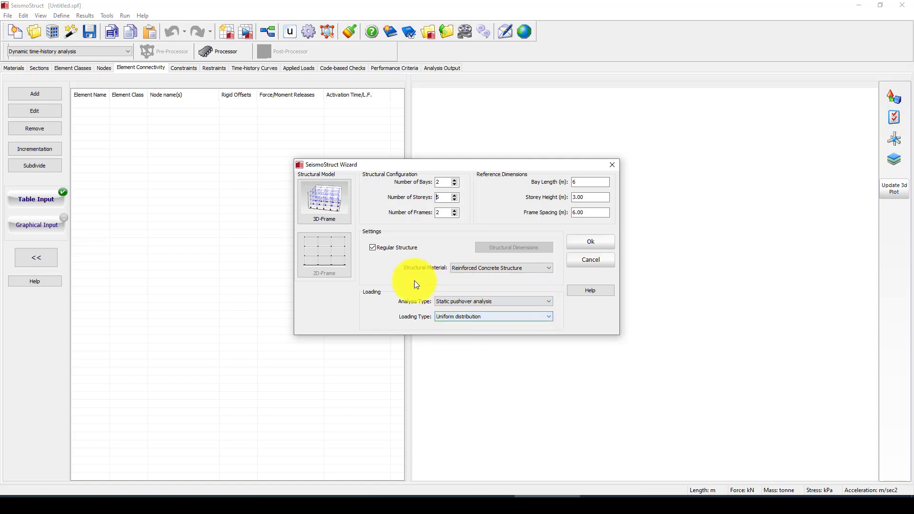
left_click(583, 241)
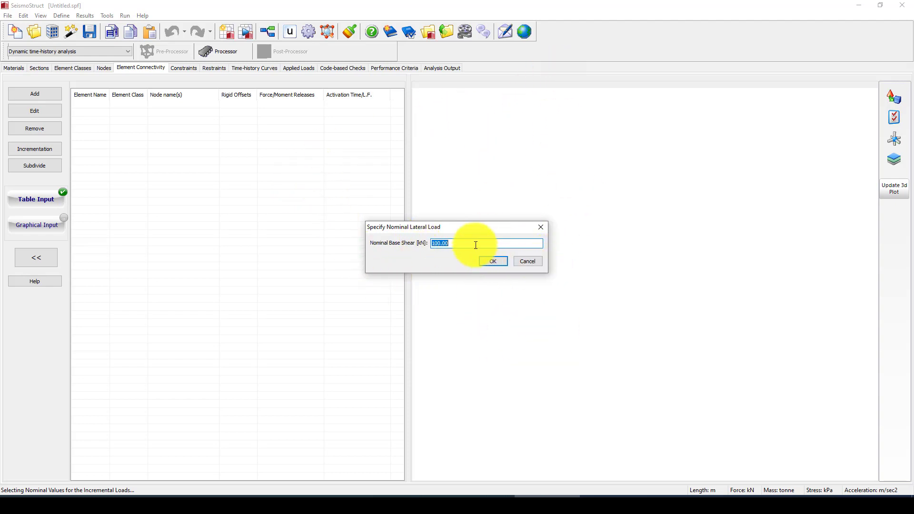
type("1500")
left_click(492, 261)
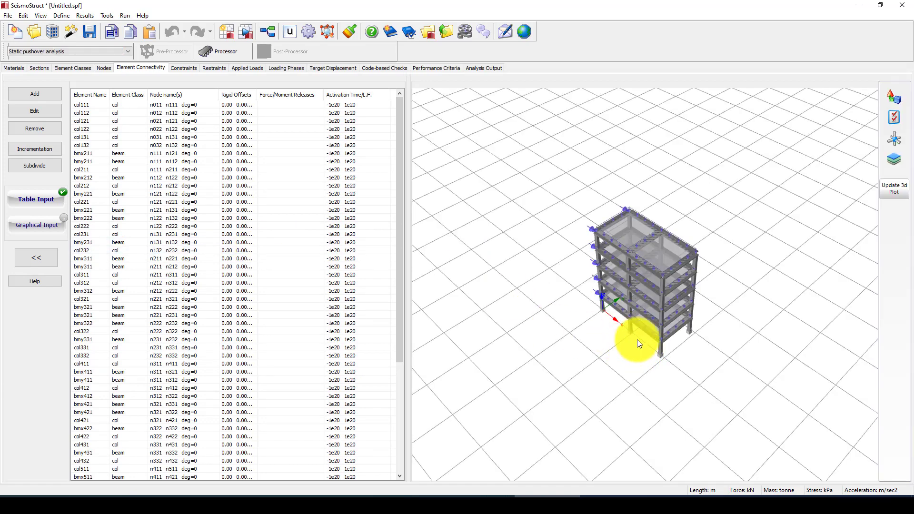
- Orbit and zoom around the five-storey frame and its lateral loads, then show the materials list
mouse_move(639, 337)
left_mouse_down()
mouse_move(649, 316)
mouse_move(632, 339)
mouse_move(701, 347)
mouse_move(687, 327)
mouse_move(639, 337)
left_mouse_up()
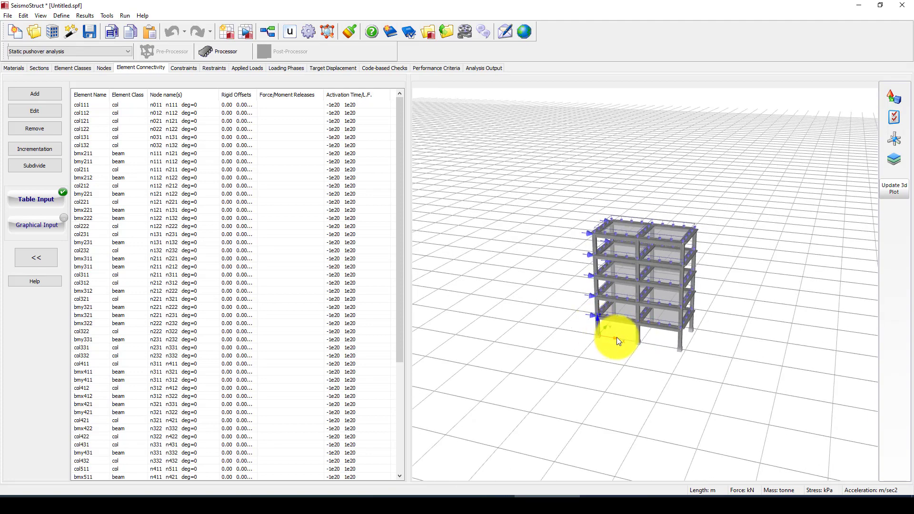
scroll(637, 328, "up", 5)
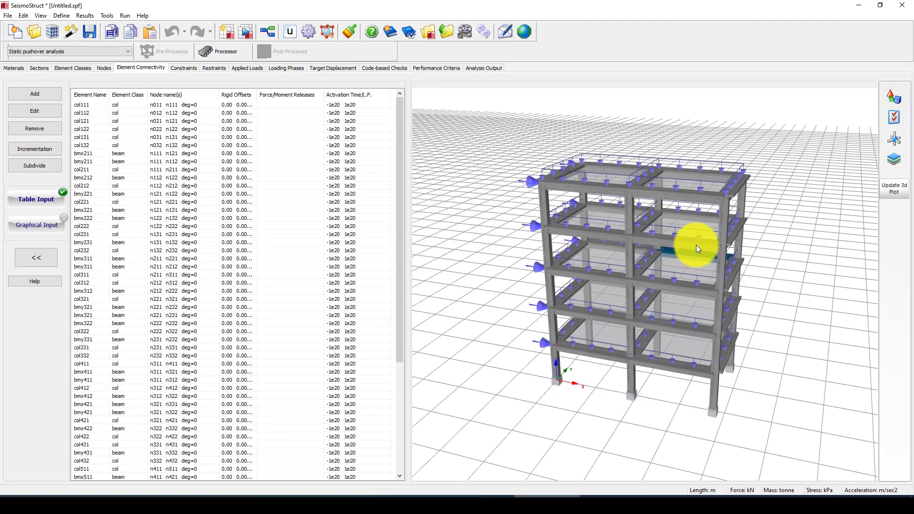
left_click_drag(693, 231, 638, 300)
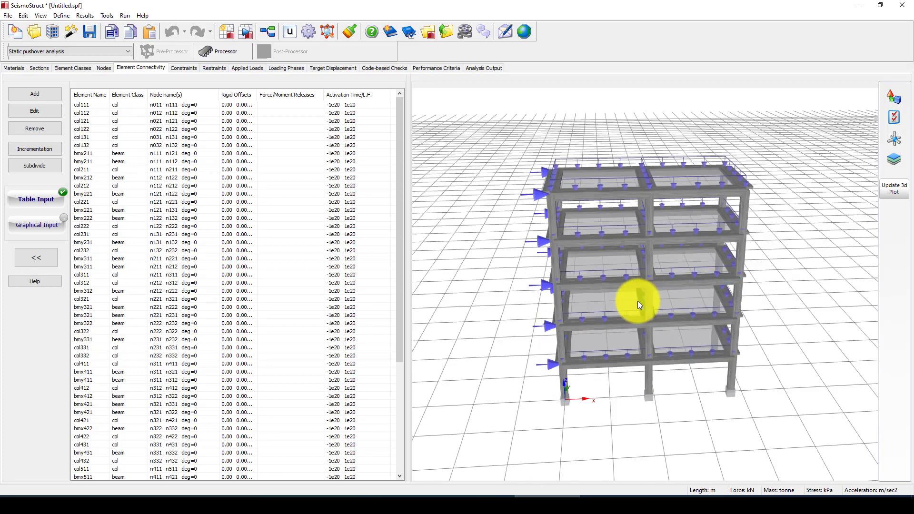
left_click(13, 67)
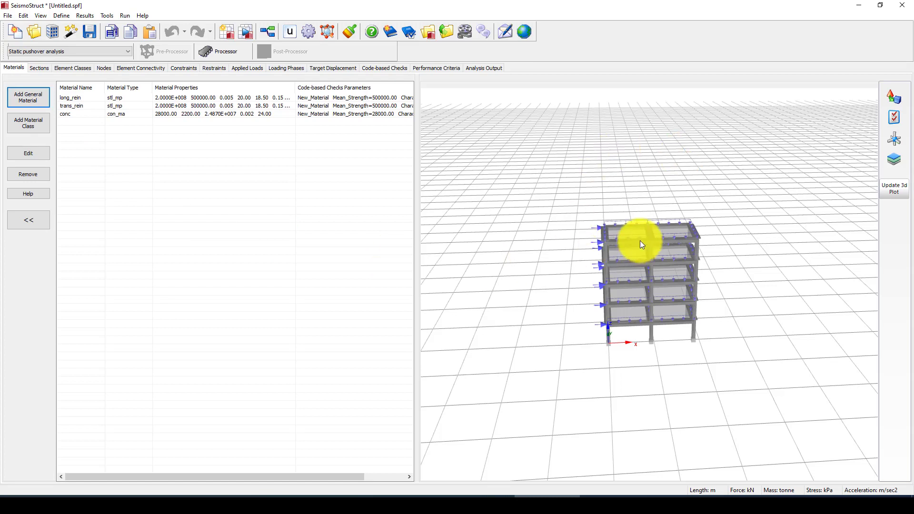
- Inspect the conc concrete material's properties, then close them unchanged
left_click(130, 98)
left_click(80, 105)
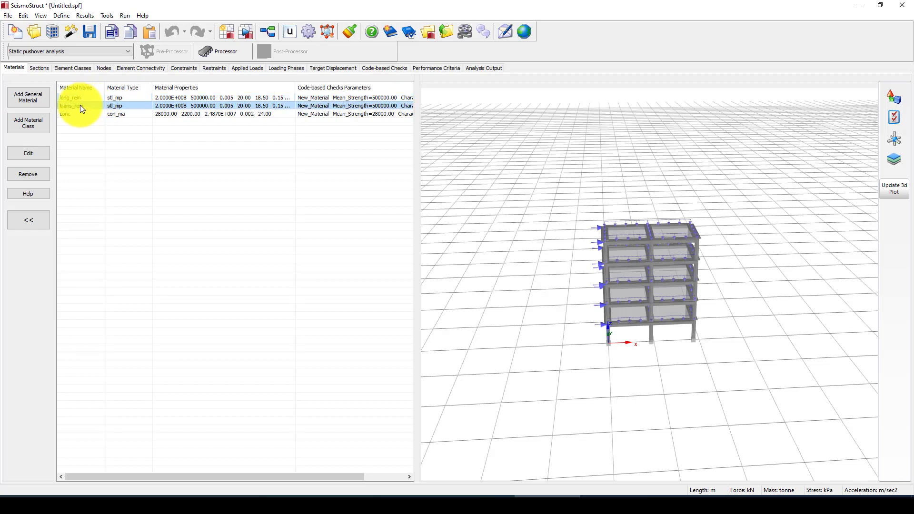
left_click(71, 114)
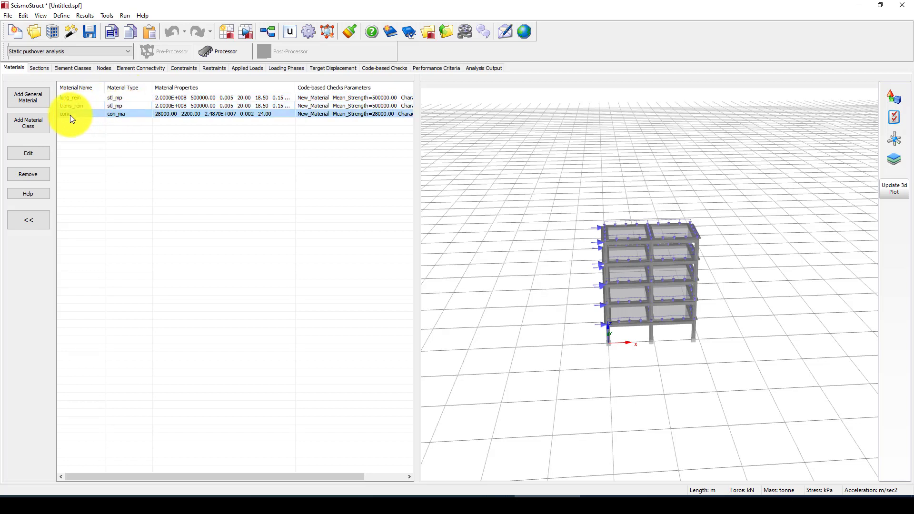
left_click(122, 115)
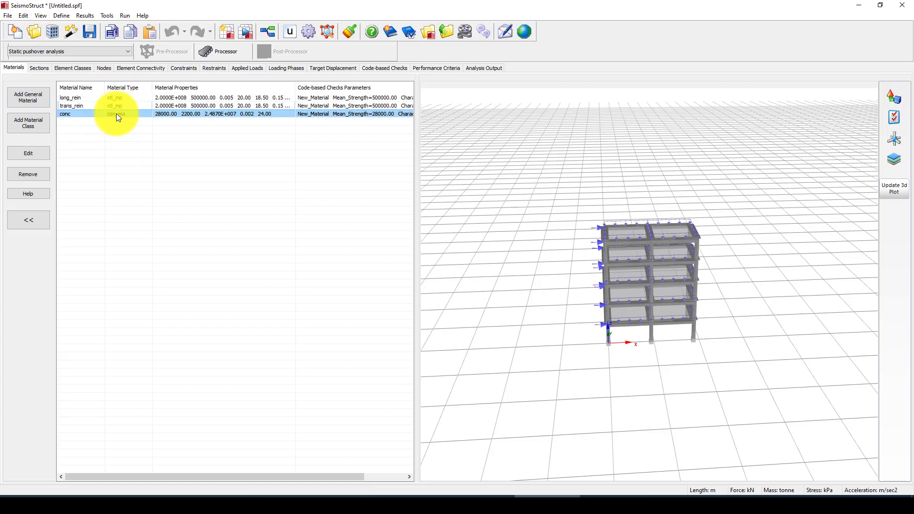
left_click(30, 151)
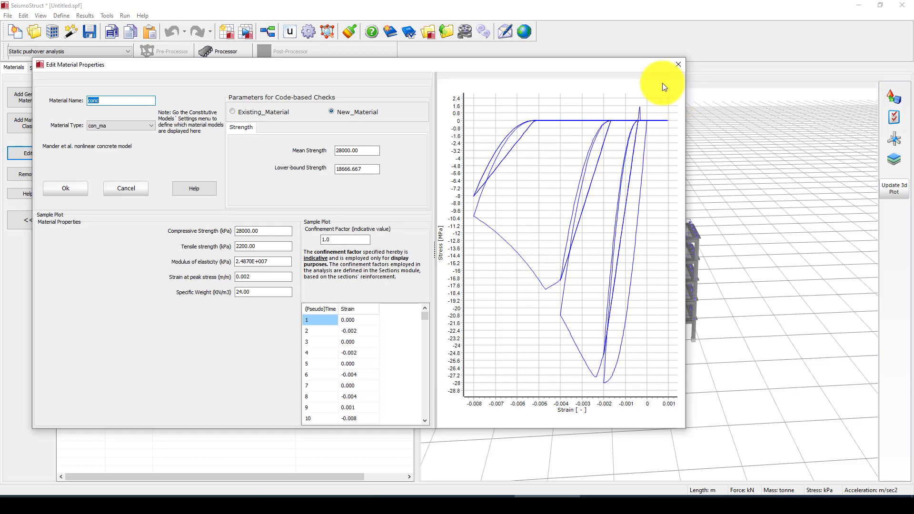
left_click(678, 66)
- Inspect trans_rein as Menegotto-Pinto steel with 500000 kPa yield strength, unchanged
left_click(116, 106)
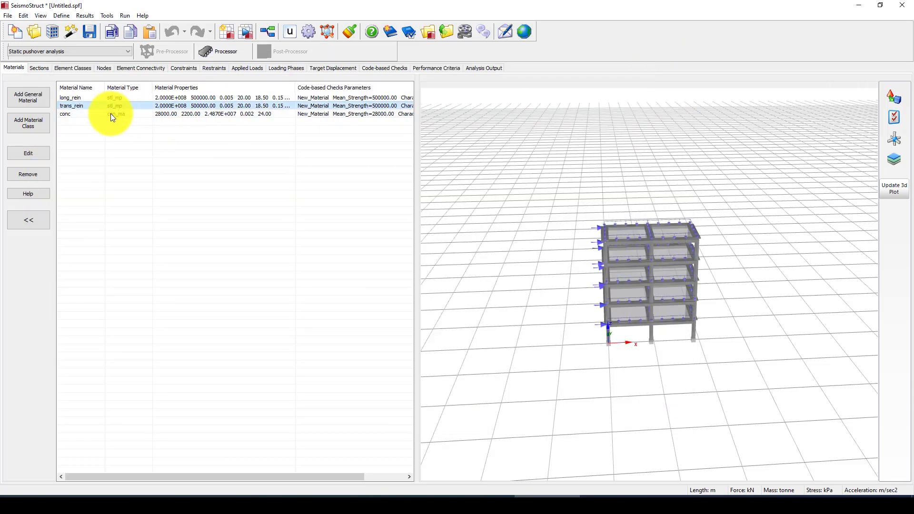
left_click(38, 154)
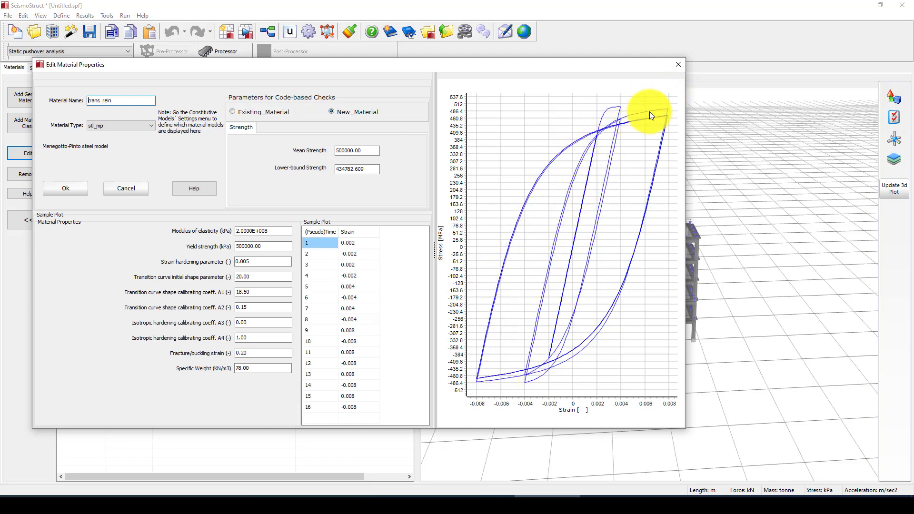
left_click(679, 64)
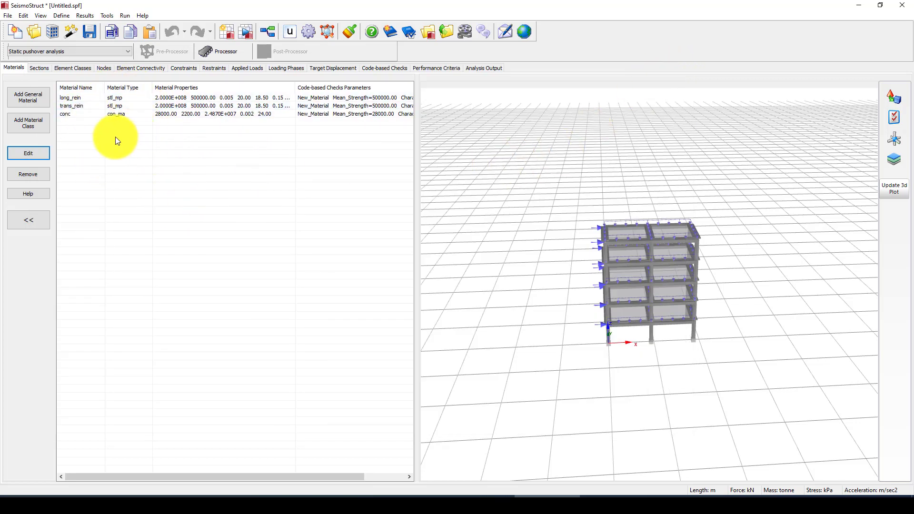
- Review the scol 0.50×0.40 m column section properties, close them, and orbit the building model
left_click(37, 70)
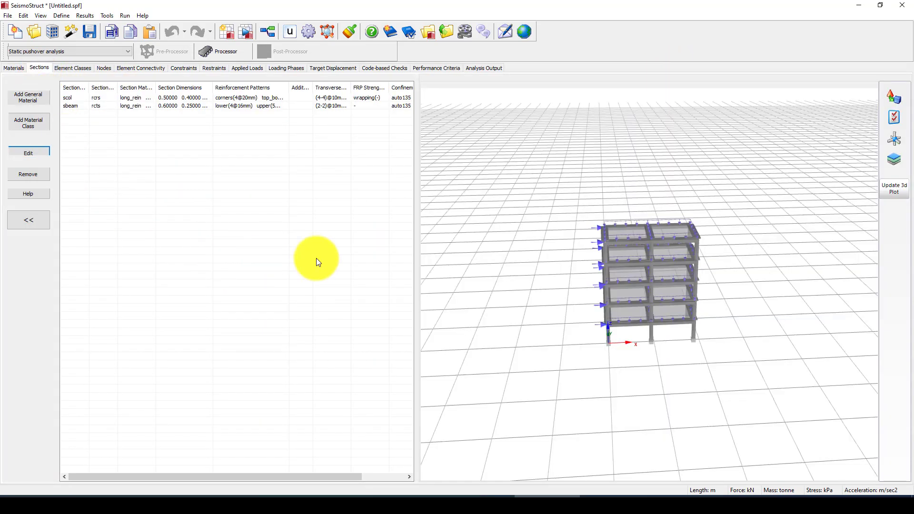
left_click(77, 97)
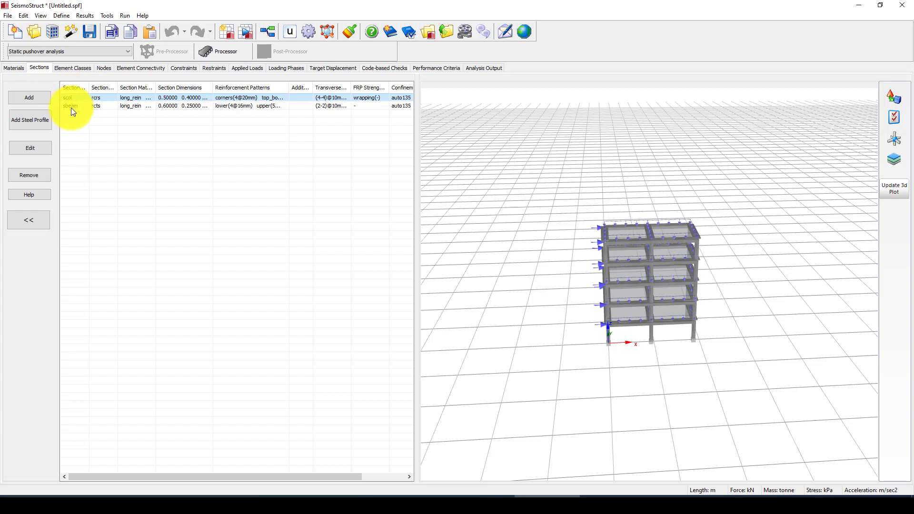
left_click(26, 147)
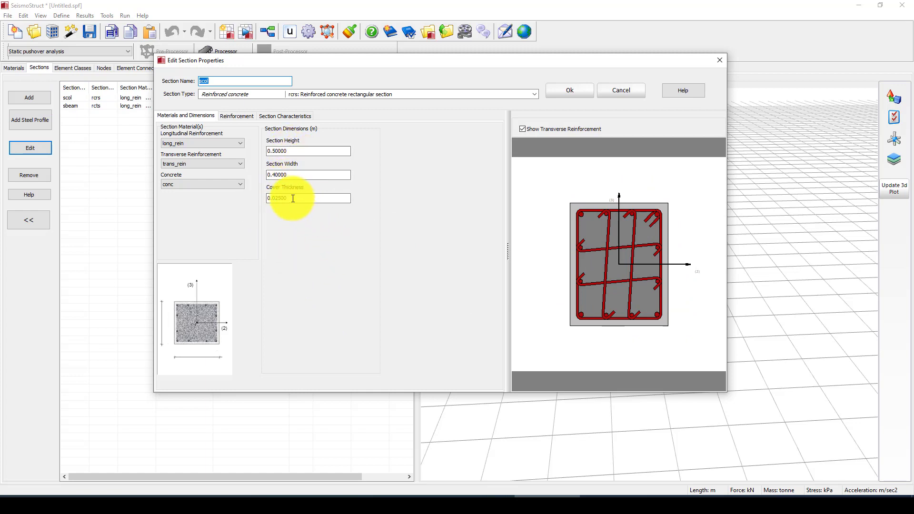
left_click_drag(287, 198, 275, 199)
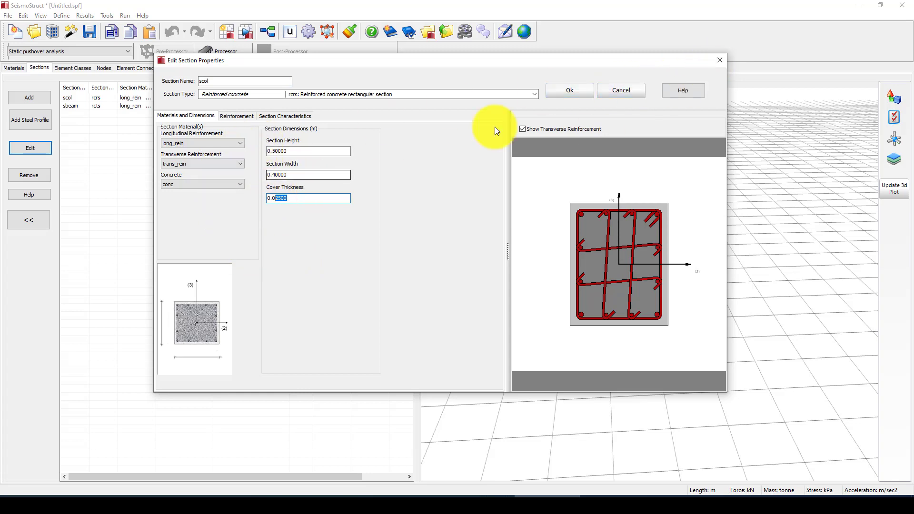
left_click(719, 61)
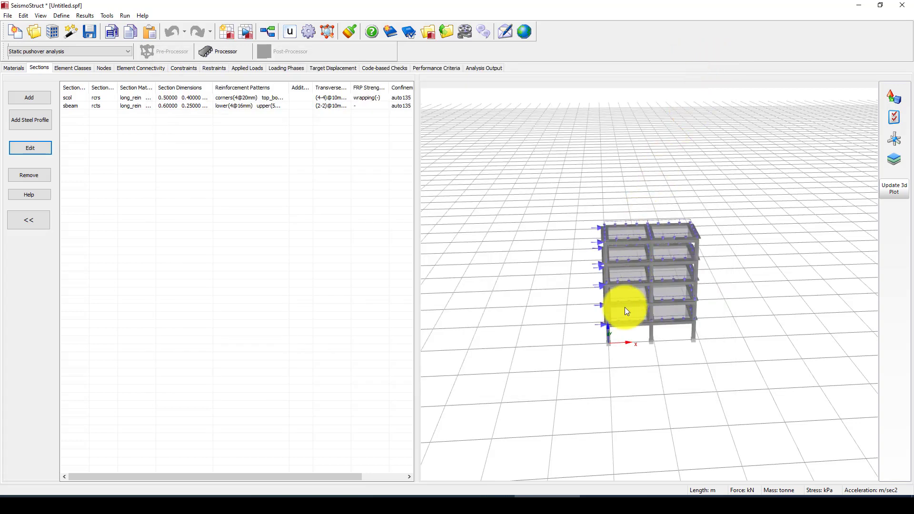
left_click_drag(634, 375, 625, 337)
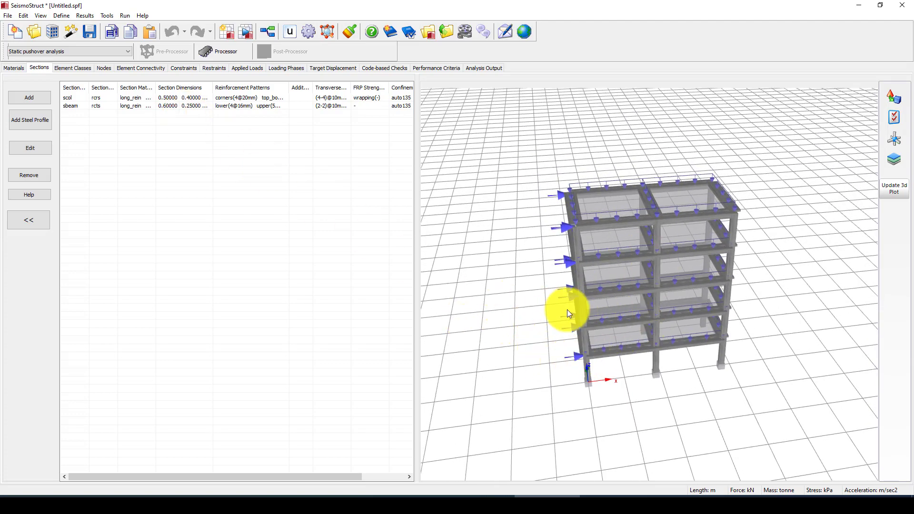
left_click_drag(567, 310, 587, 310)
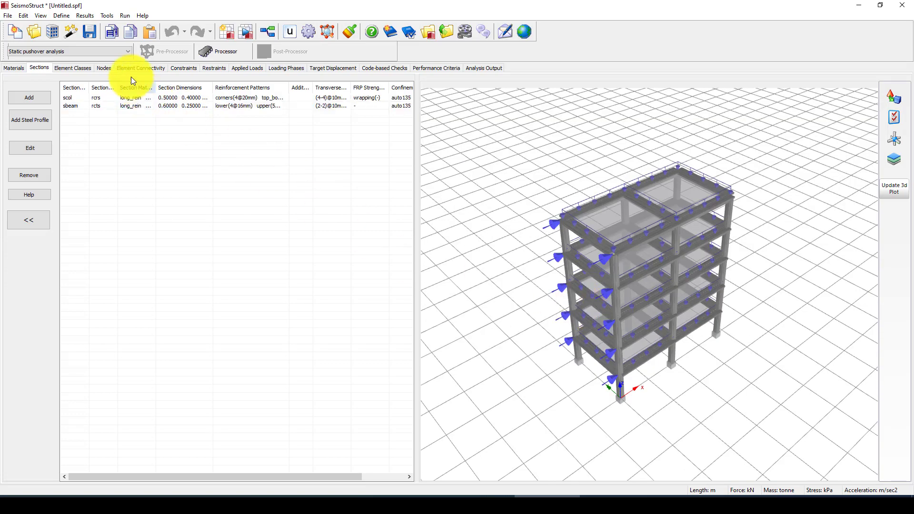
- Among the infrmFBPH element classes, dismiss the selection warning and edit the col class
left_click(86, 70)
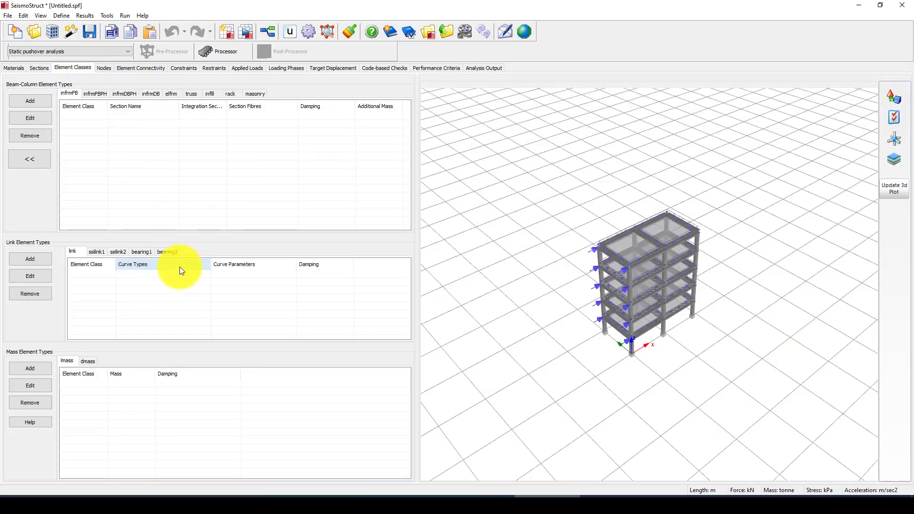
left_click(92, 93)
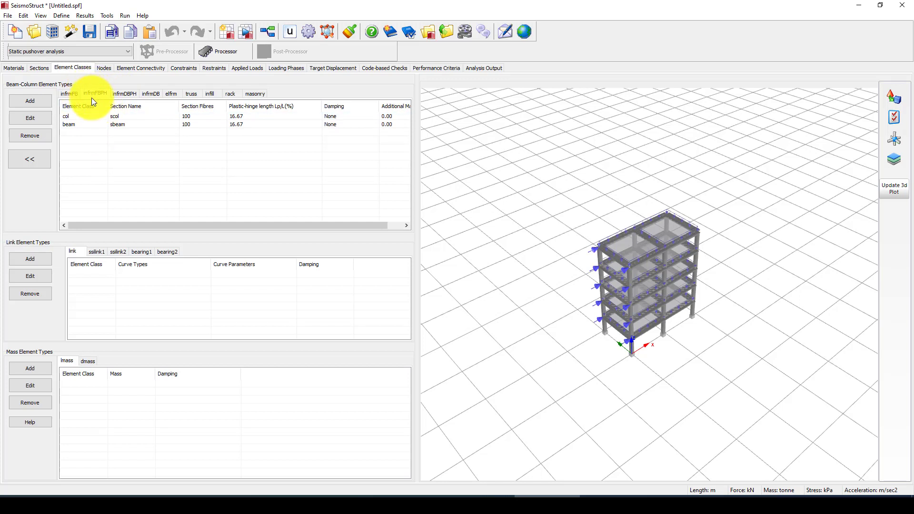
left_click(34, 119)
left_click(521, 267)
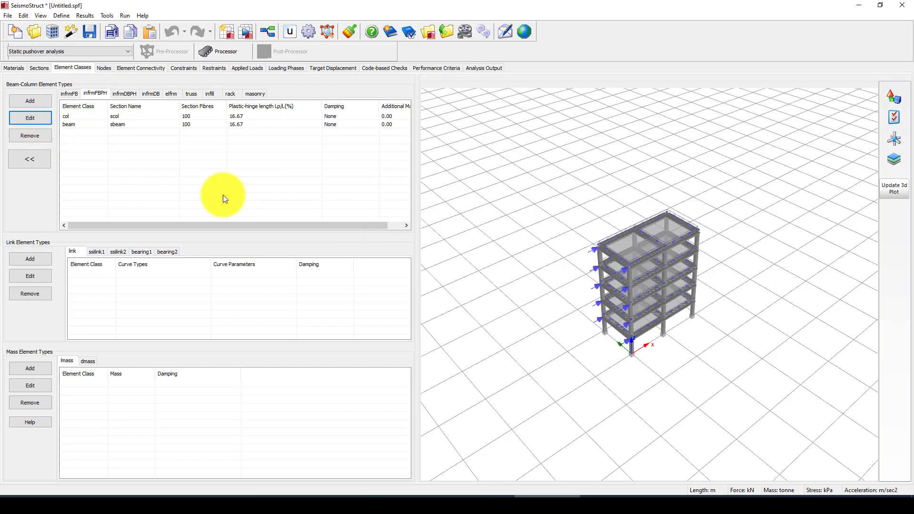
left_click(29, 119)
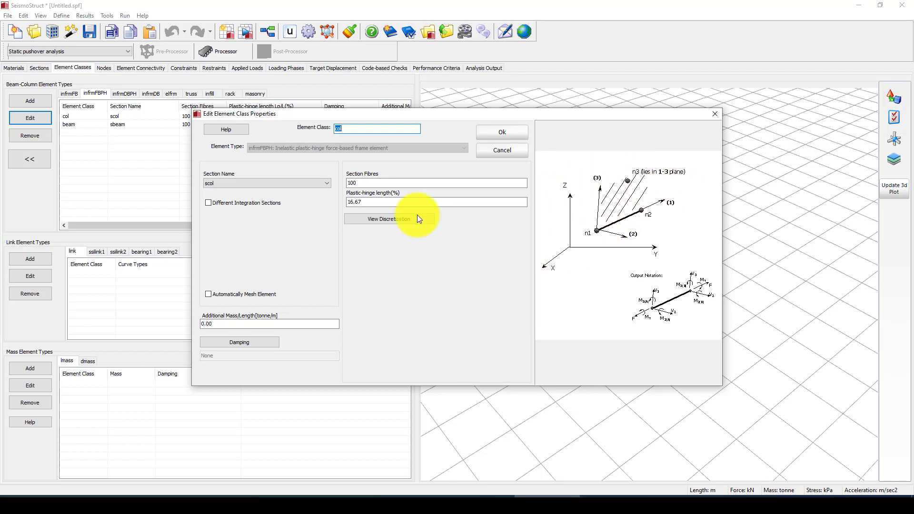
- Check the col class's 100 section fibres and 16.67% plastic-hinge length
double_click(354, 203)
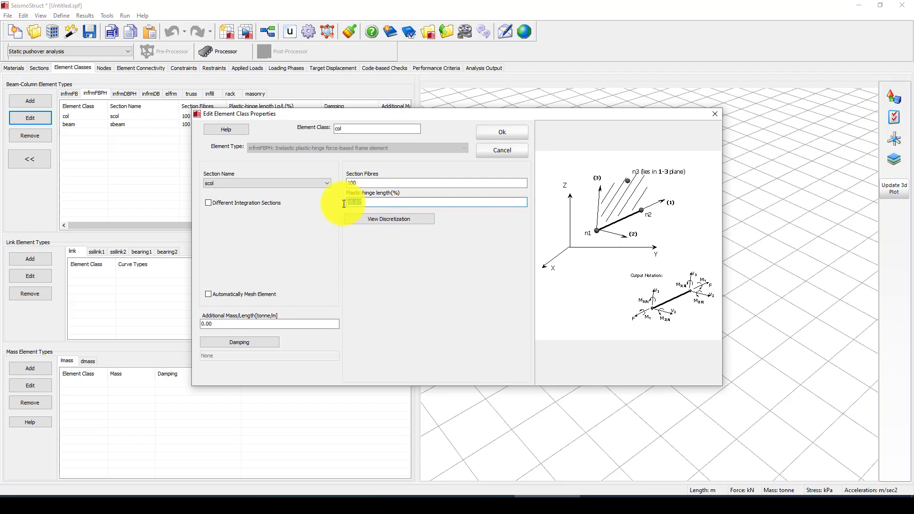
double_click(354, 183)
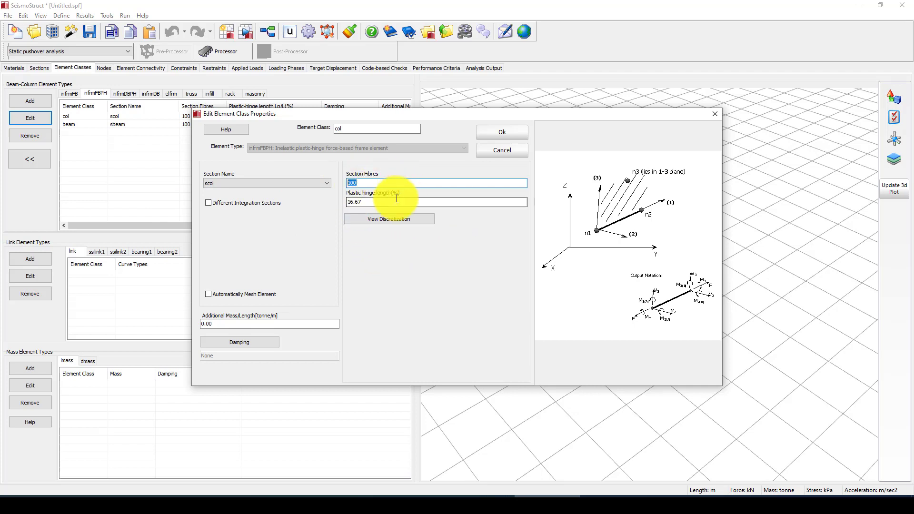
left_click(366, 184)
double_click(365, 183)
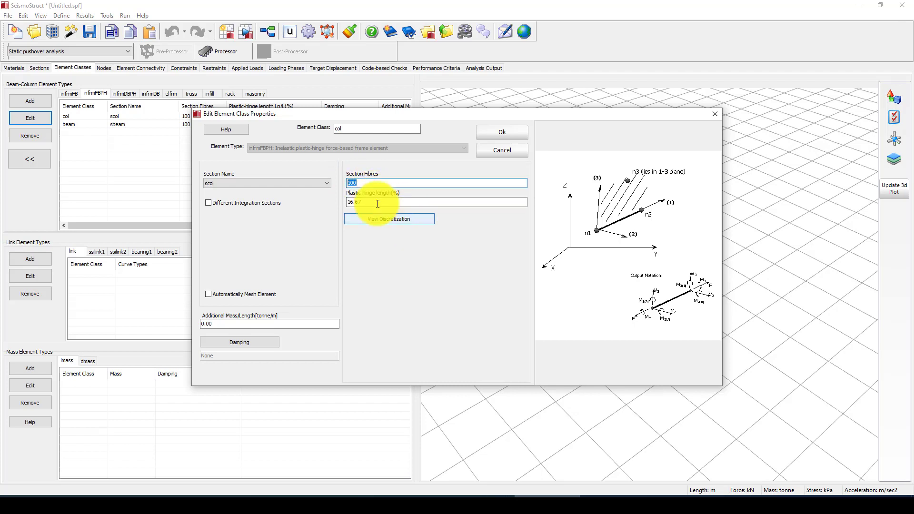
left_click(363, 183)
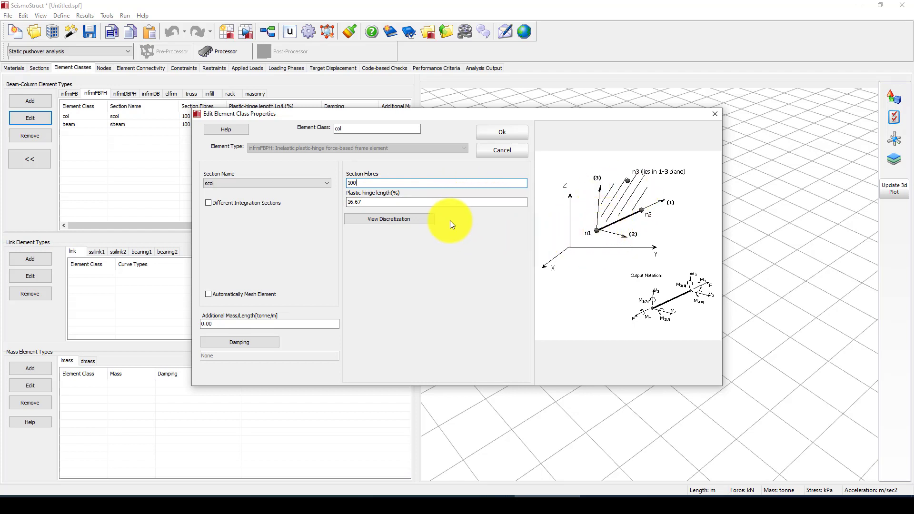
left_click_drag(377, 203, 338, 204)
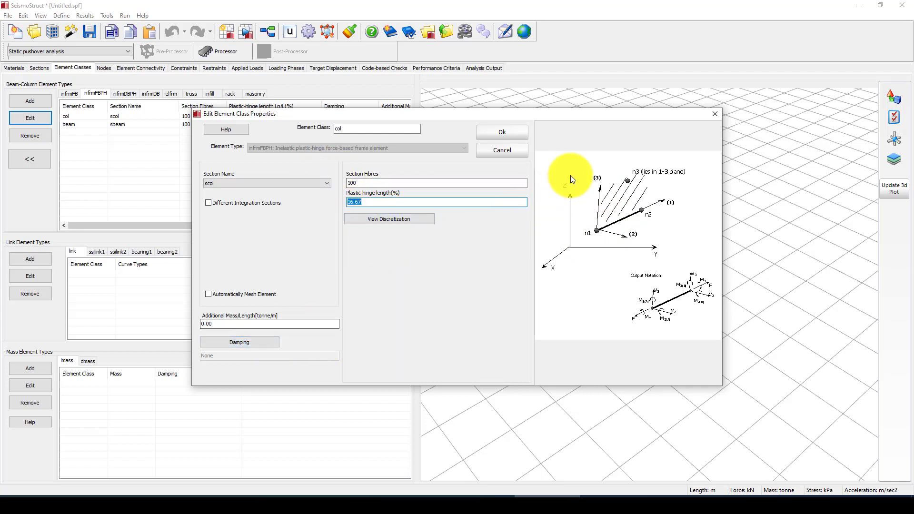
- Confirm col has no damping, close its properties, and select the beam class
left_click(236, 342)
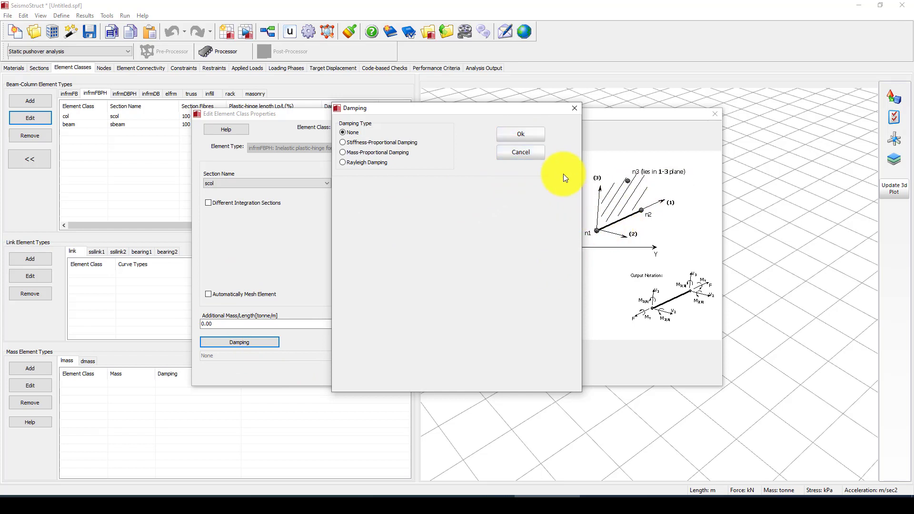
left_click(519, 138)
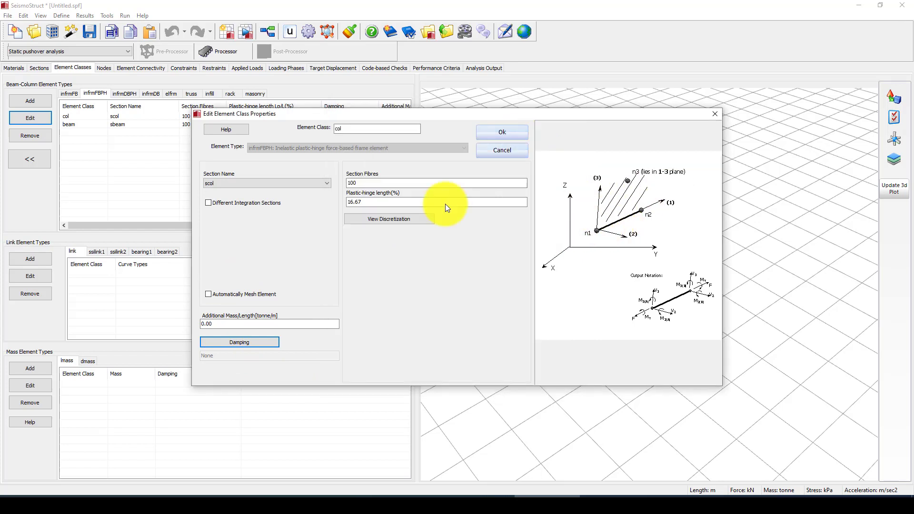
left_click(707, 117)
left_click(116, 126)
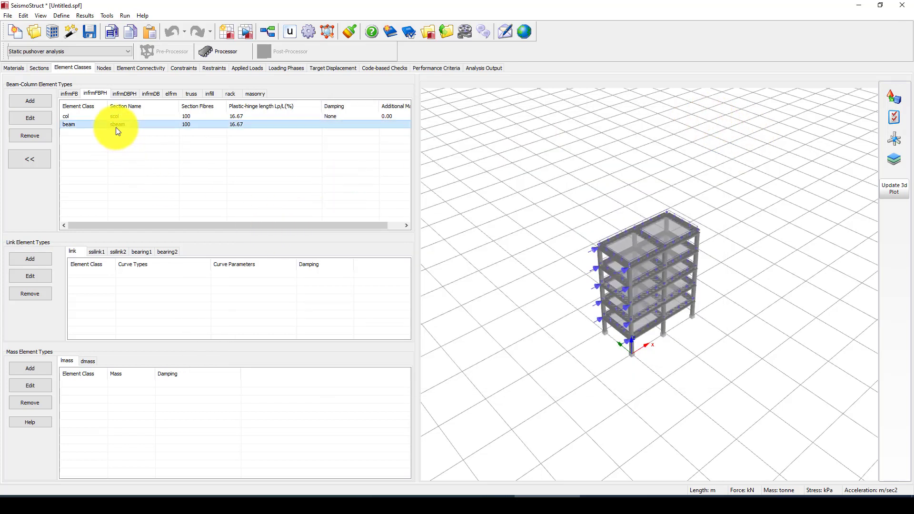
- Review the node coordinates, including node n532, and the element connectivity table
left_click(130, 117)
left_click(104, 126)
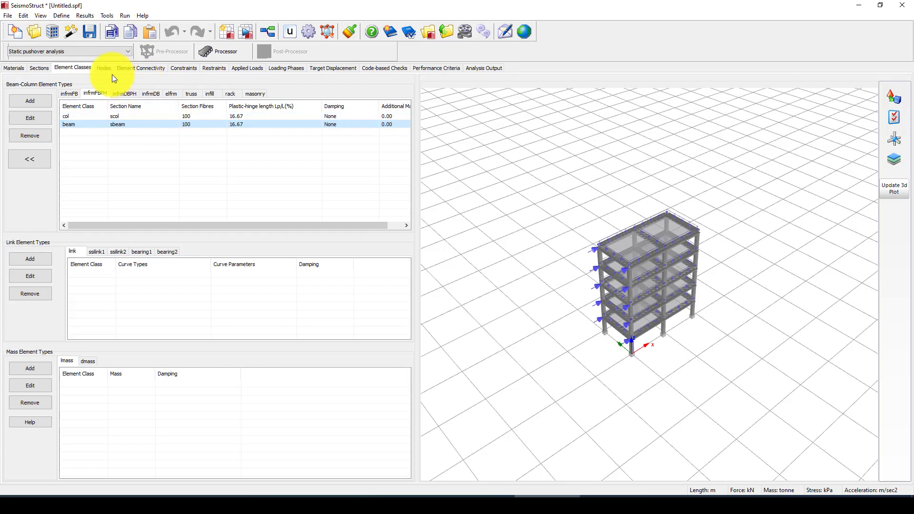
left_click(100, 69)
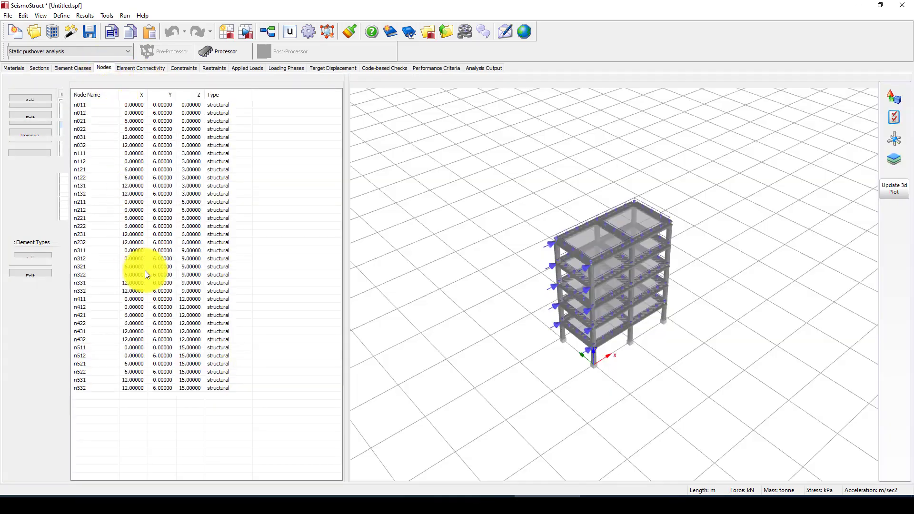
left_click(82, 389)
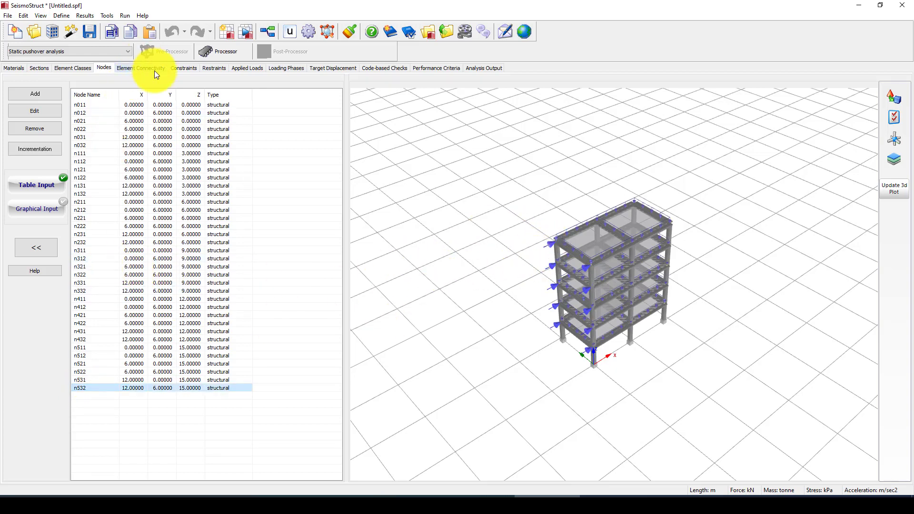
left_click(137, 68)
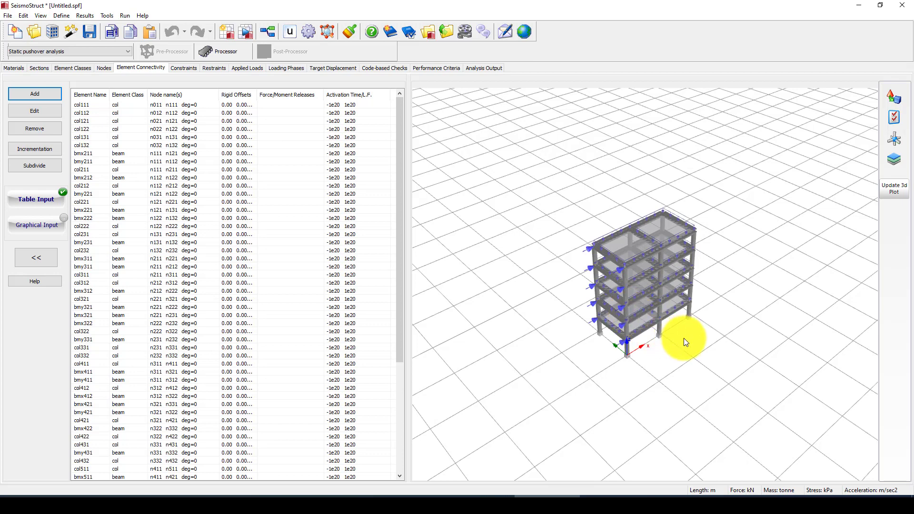
scroll(638, 353, "up", 2)
scroll(638, 353, "up", 2)
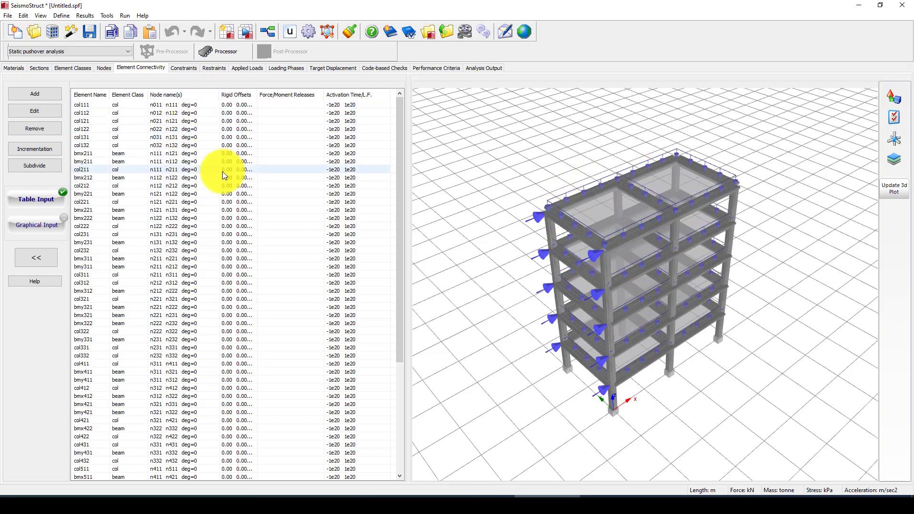
- Check the n121 rigid diaphragm constraint and fixed base restraints, then show applied loads
left_click(181, 68)
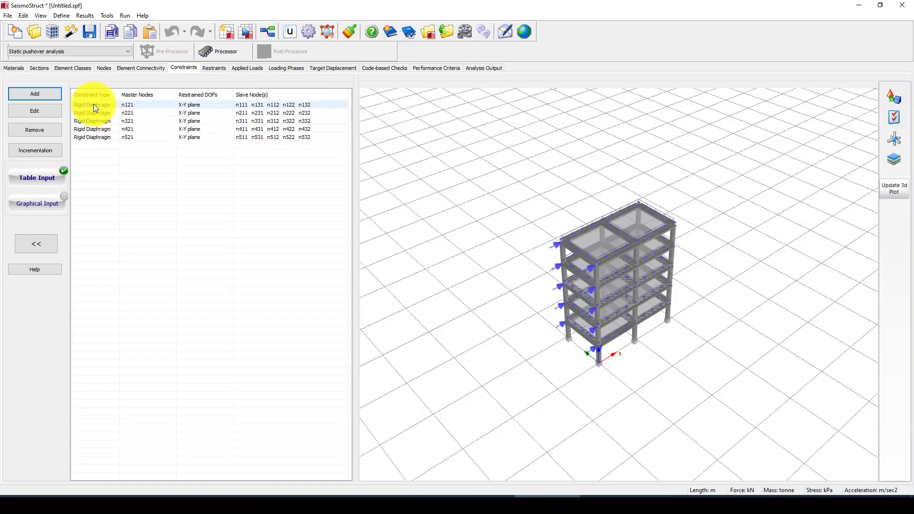
left_click(94, 105)
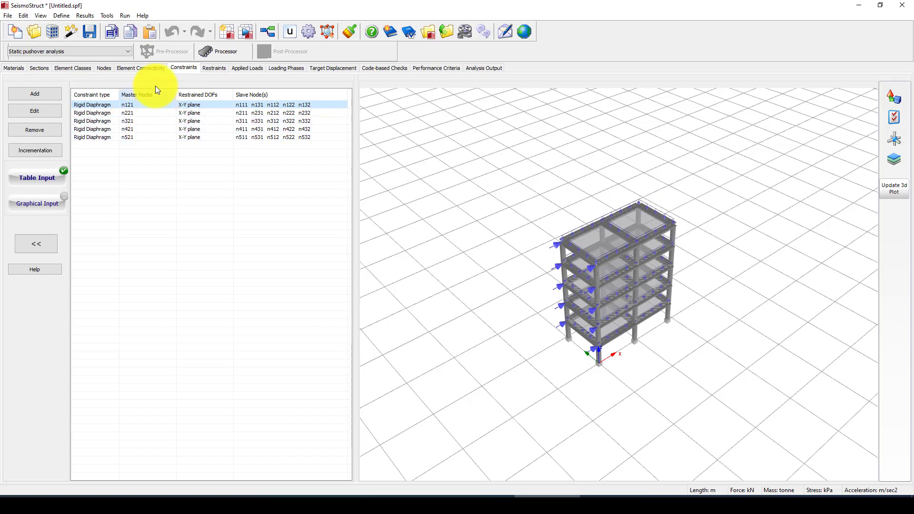
left_click(207, 68)
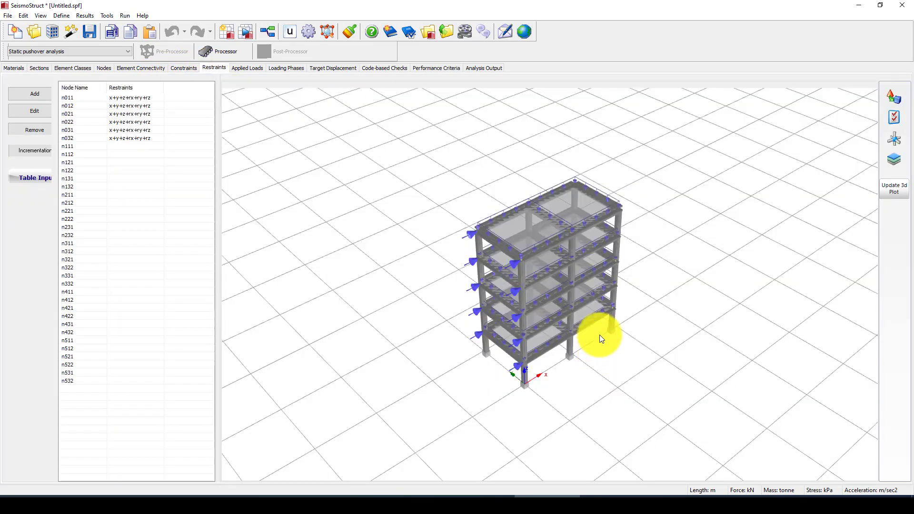
left_click(121, 114)
left_click(246, 68)
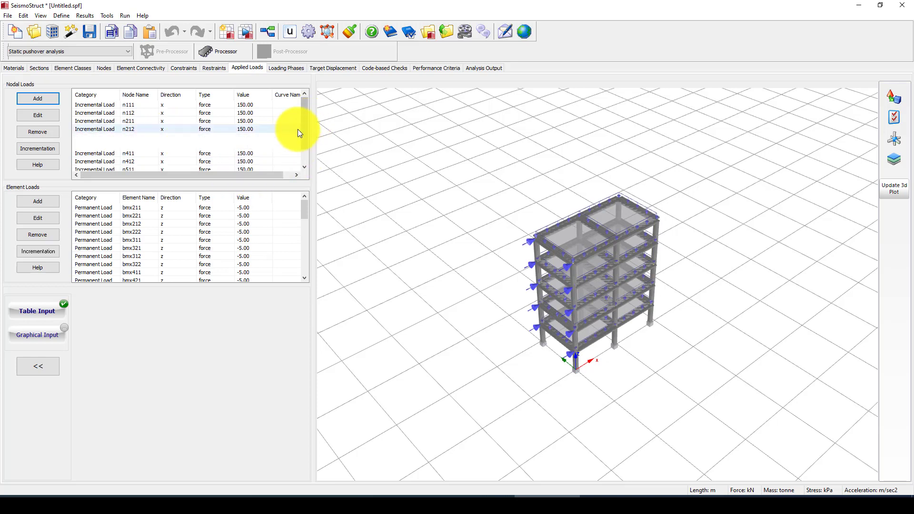
- Browse the n212 incremental nodal load and bmx212, bmx211, bmy531 permanent beam loads
left_click_drag(306, 122, 304, 156)
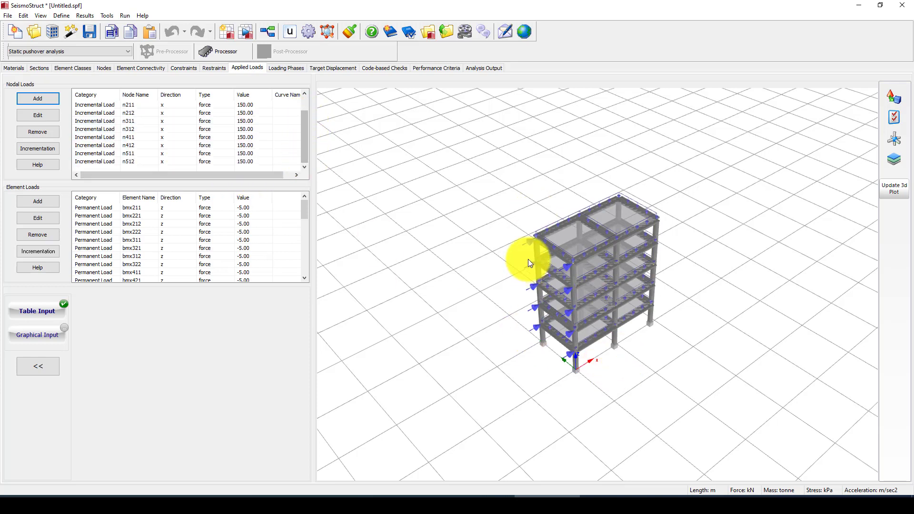
left_click(211, 112)
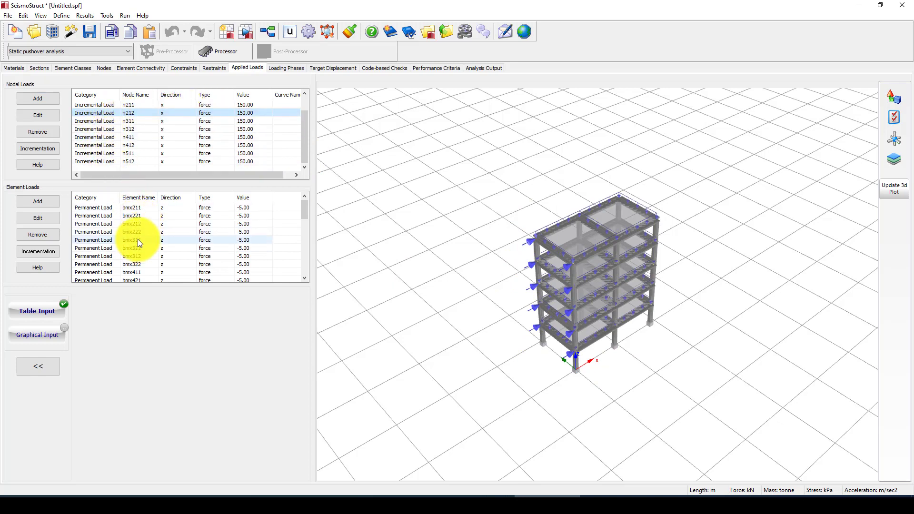
left_click(138, 224)
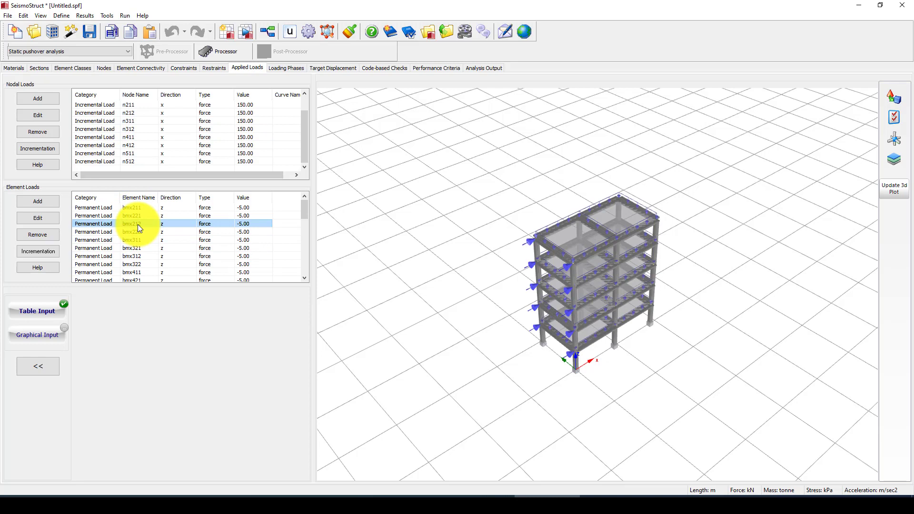
left_click(168, 210)
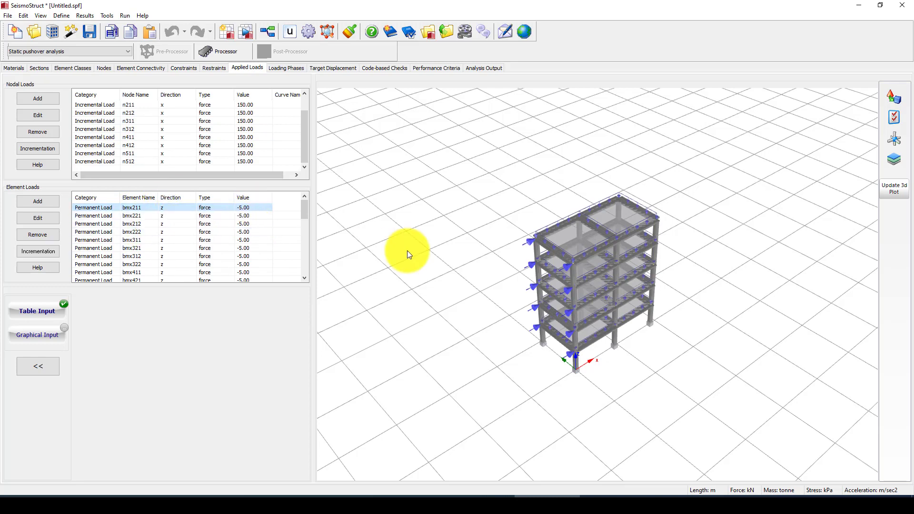
scroll(198, 258, "down", 9)
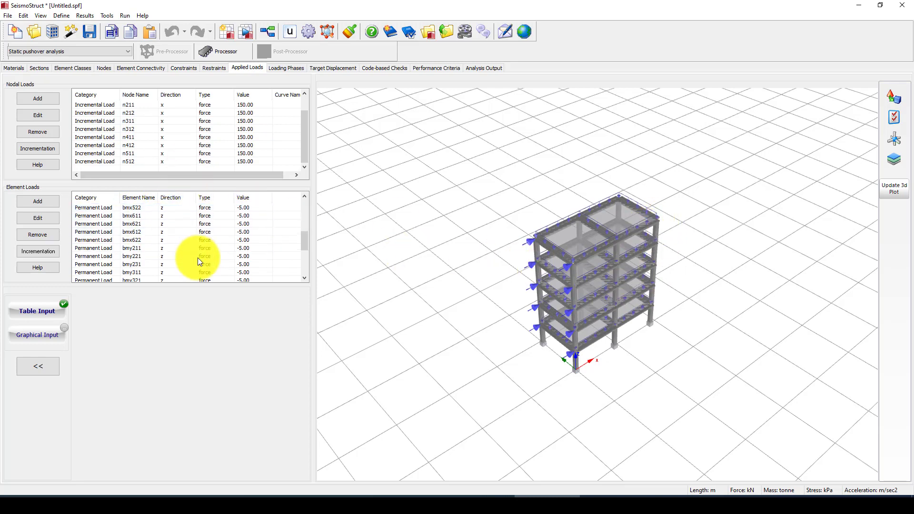
left_click(104, 248)
- Inspect beam bmy531's permanent load details unchanged, then show the loading phases
left_click(38, 219)
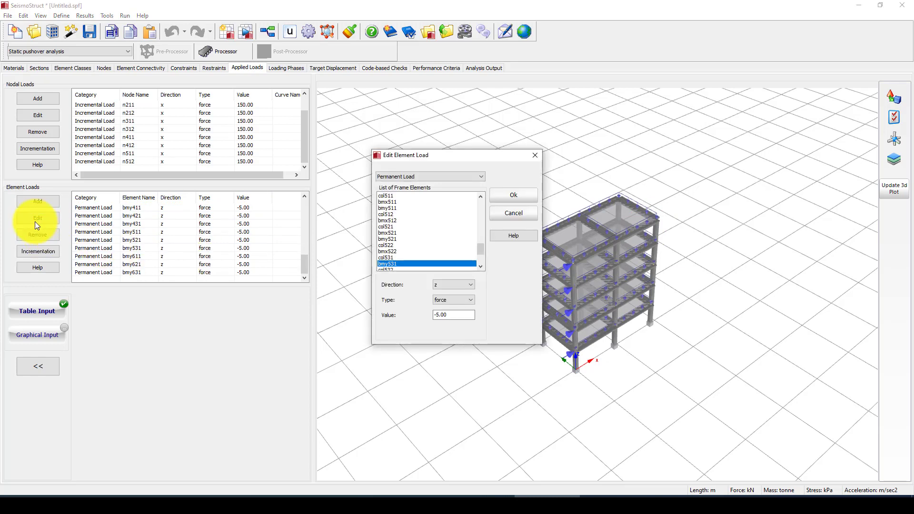
left_click(534, 156)
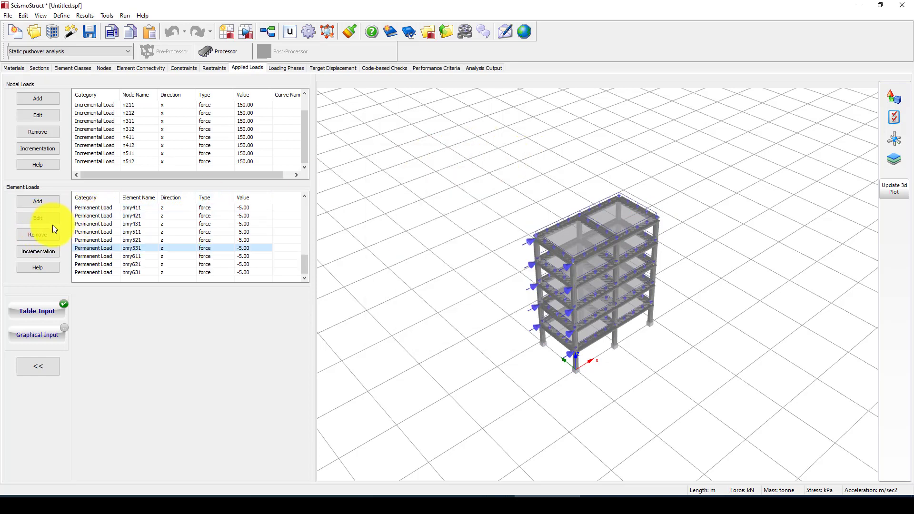
left_click(39, 219)
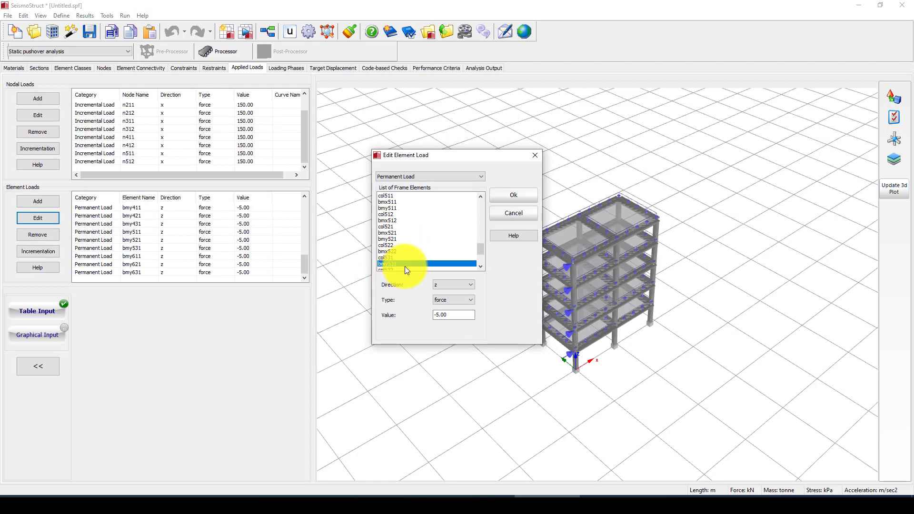
left_click(536, 155)
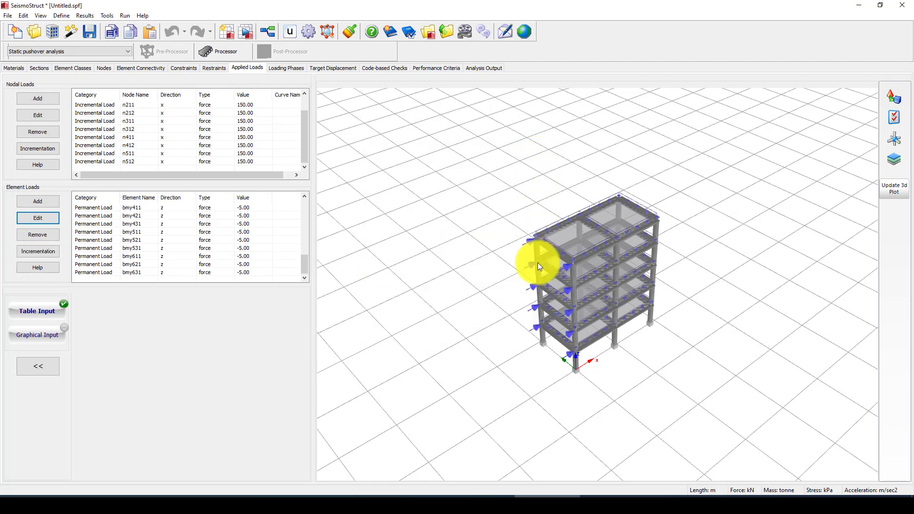
left_click(284, 69)
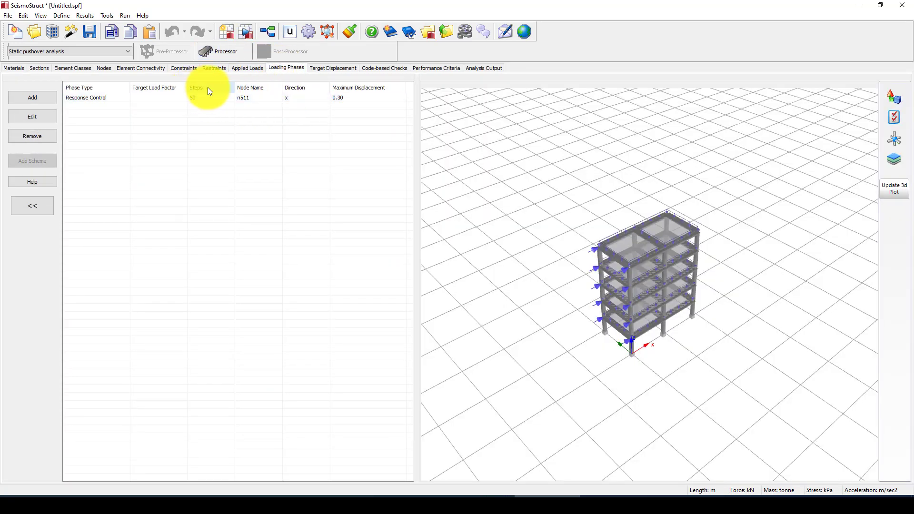
- For the Response Control phase, switch the target displacement code to ASCE 41-17, then view code-based checks
left_click(92, 98)
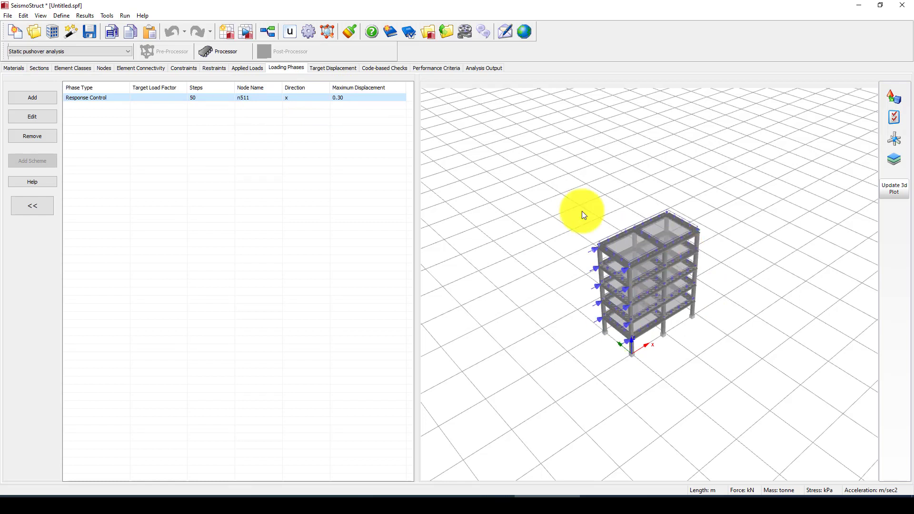
left_click(330, 72)
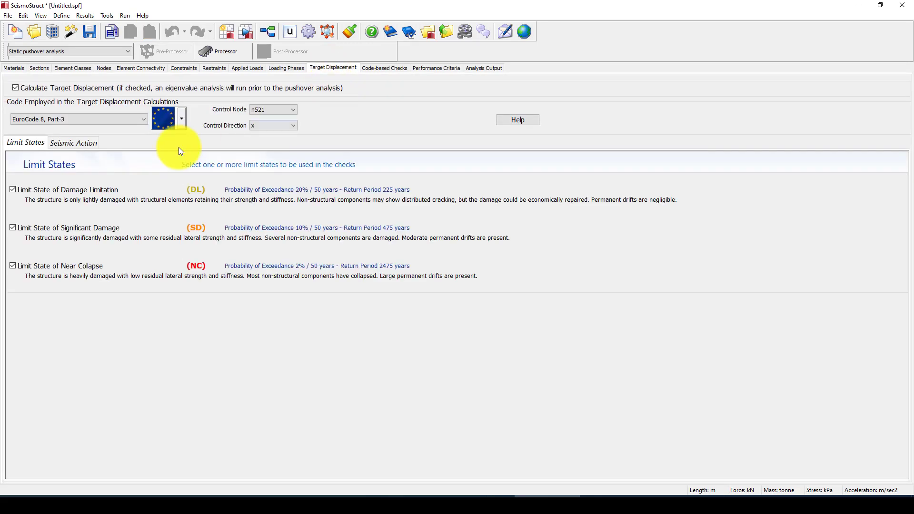
left_click(70, 119)
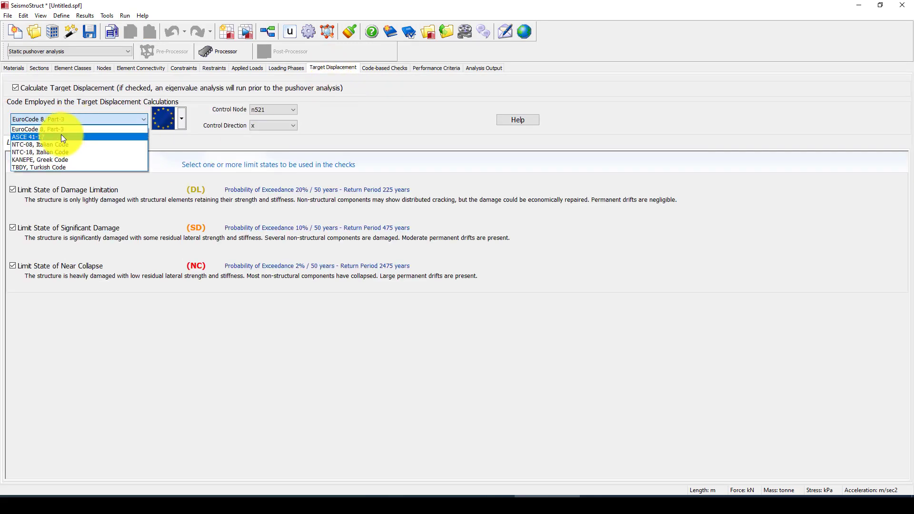
left_click(61, 136)
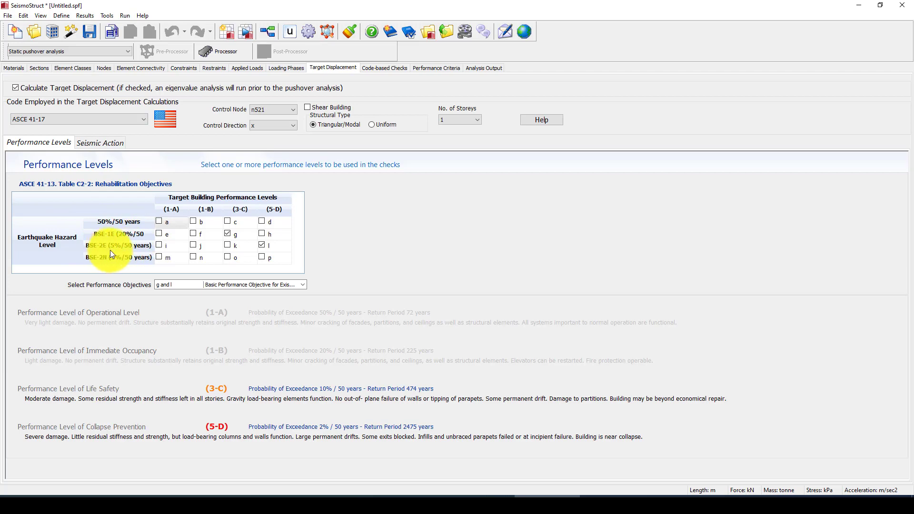
left_click(384, 70)
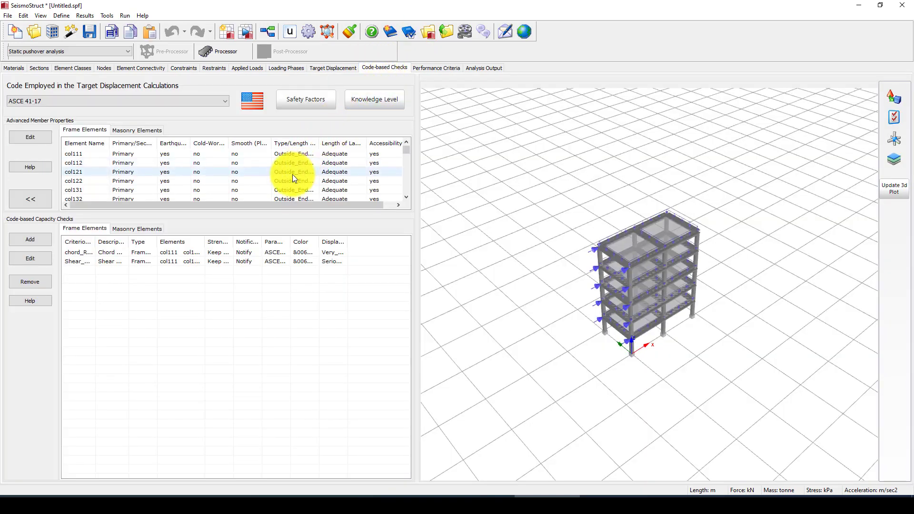
- Review the Code-based Checks and Performance Criteria, then start the Processor, which prompts to save the model
scroll(292, 176, "down", 5)
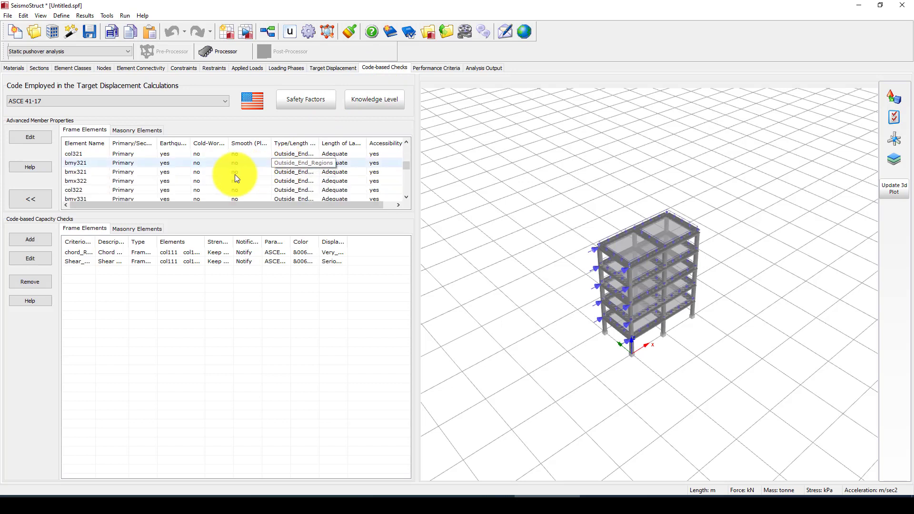
scroll(236, 178, "down", 5)
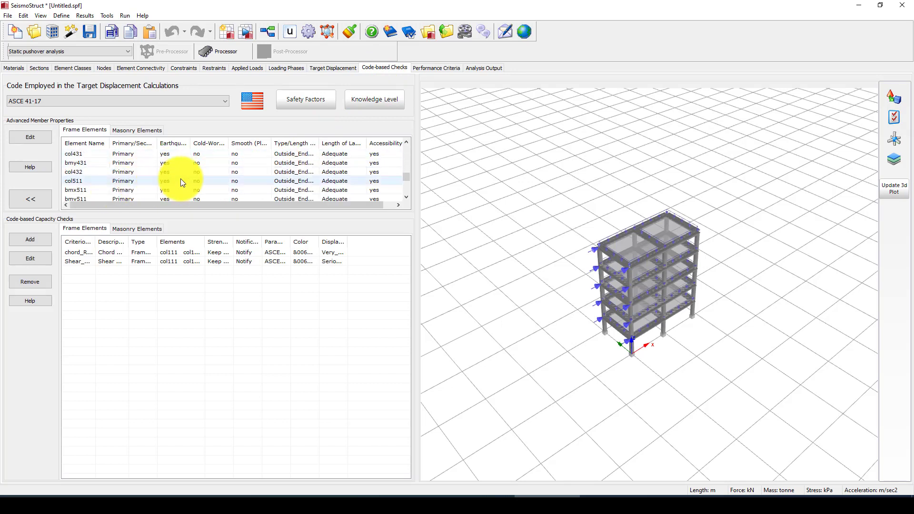
scroll(286, 172, "down", 6)
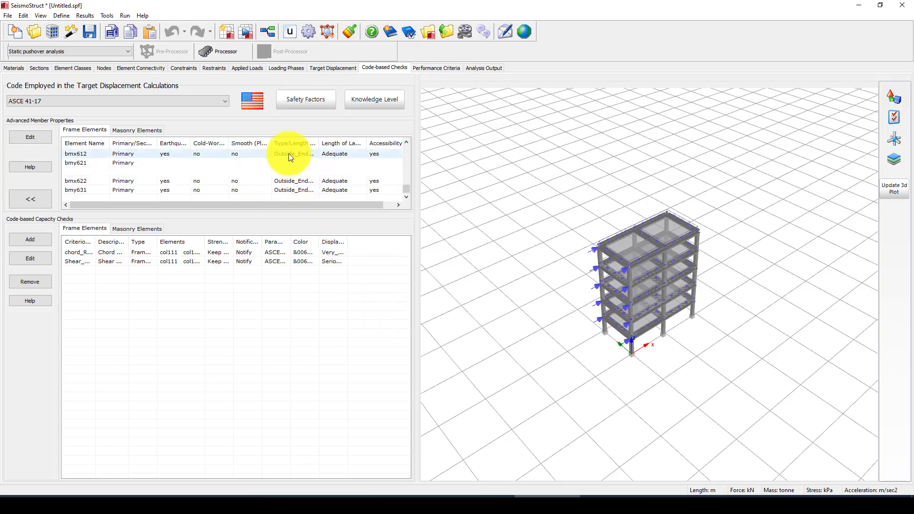
left_click(433, 68)
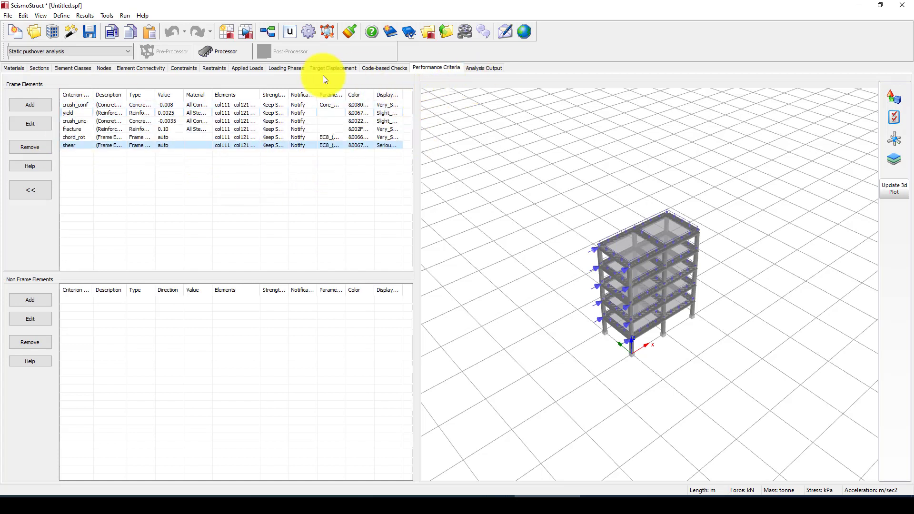
left_click(222, 52)
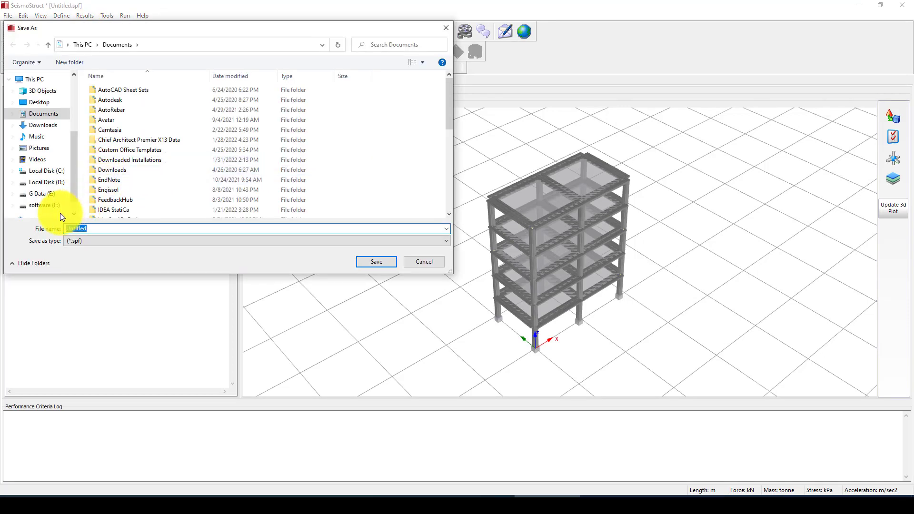
- Browse to the D:\Video-Totourials\SeismioStructure folder in the Save As dialog
left_click(48, 189)
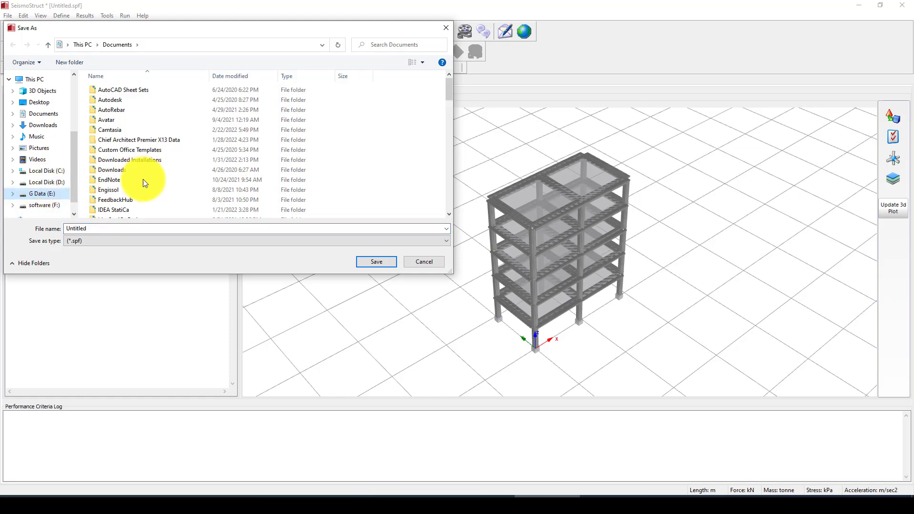
scroll(175, 189, "down", 4)
scroll(162, 191, "down", 12)
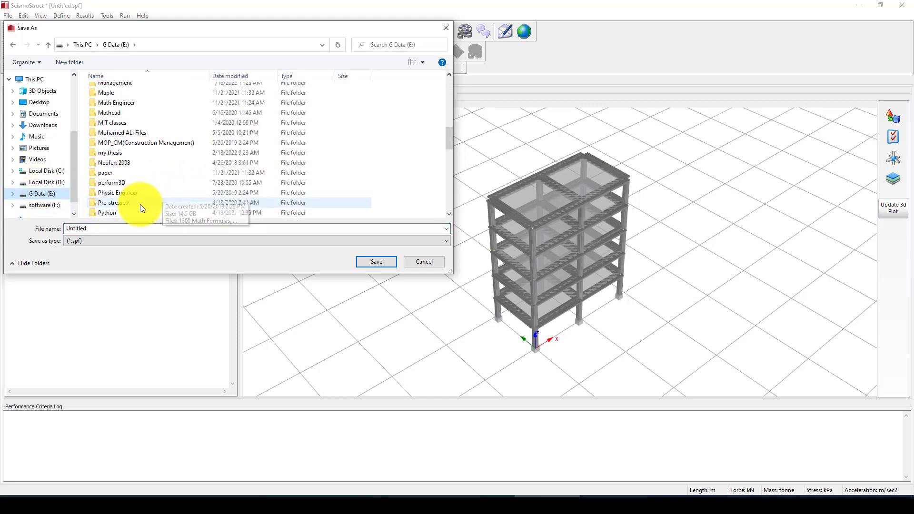
scroll(134, 201, "down", 5)
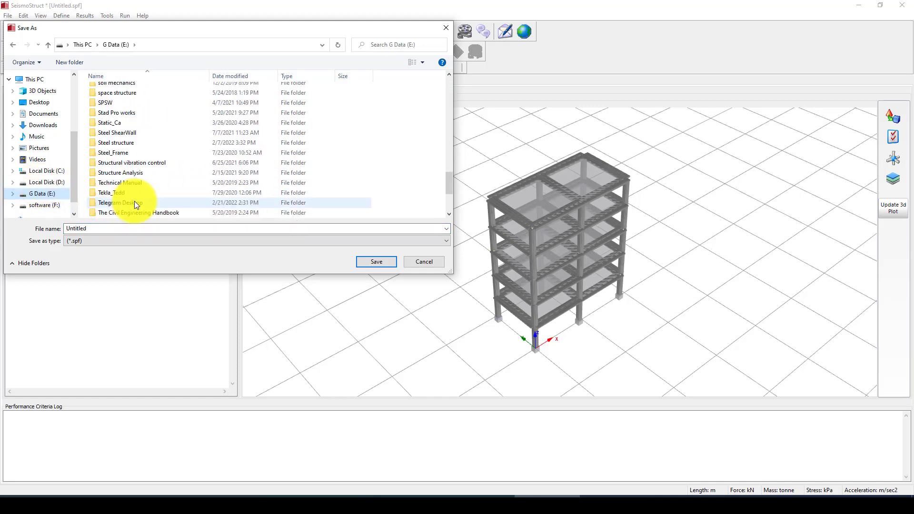
left_click(62, 182)
scroll(130, 209, "down", 2)
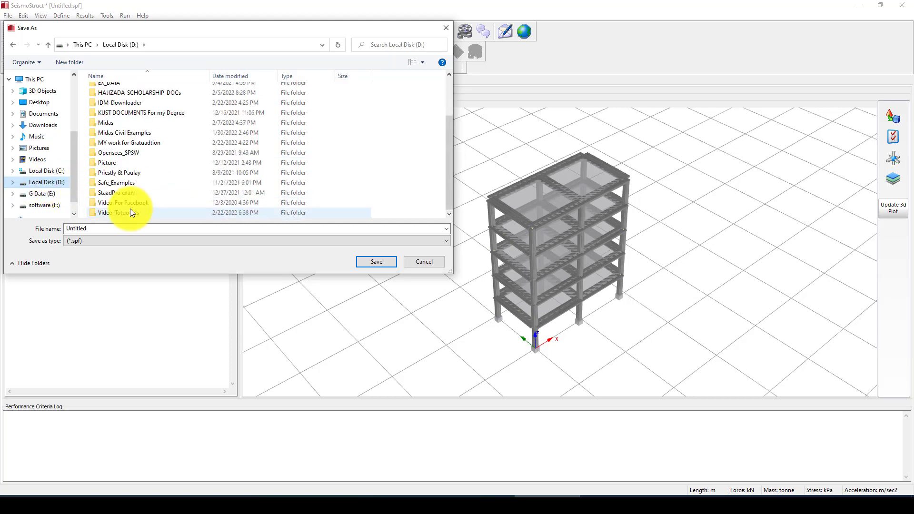
double_click(119, 213)
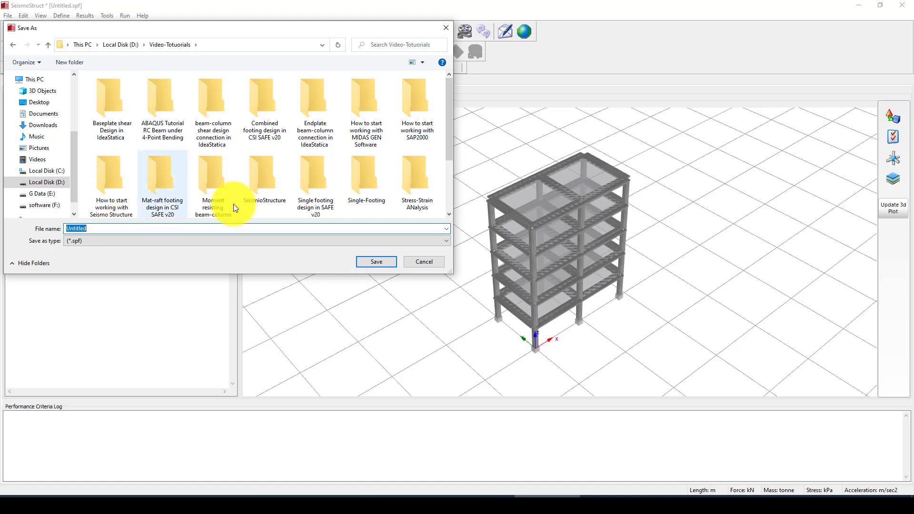
double_click(268, 182)
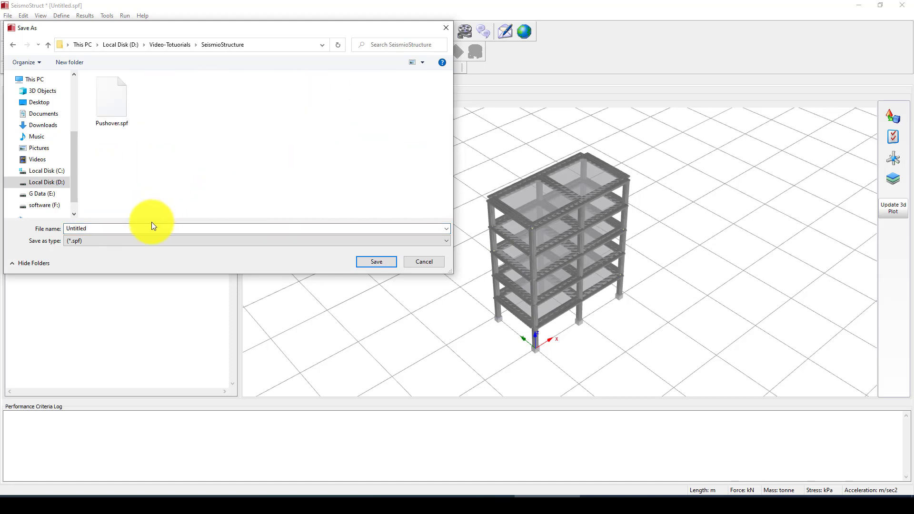
- Save the model as PushoveDr.spf, based on the existing Pushover.spf name
left_click(110, 103)
left_click(95, 229)
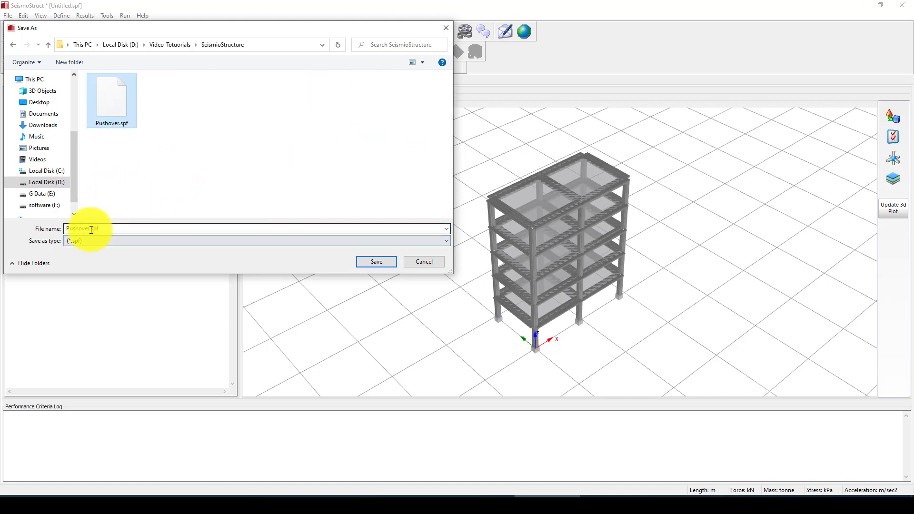
double_click(91, 230)
left_click(89, 230)
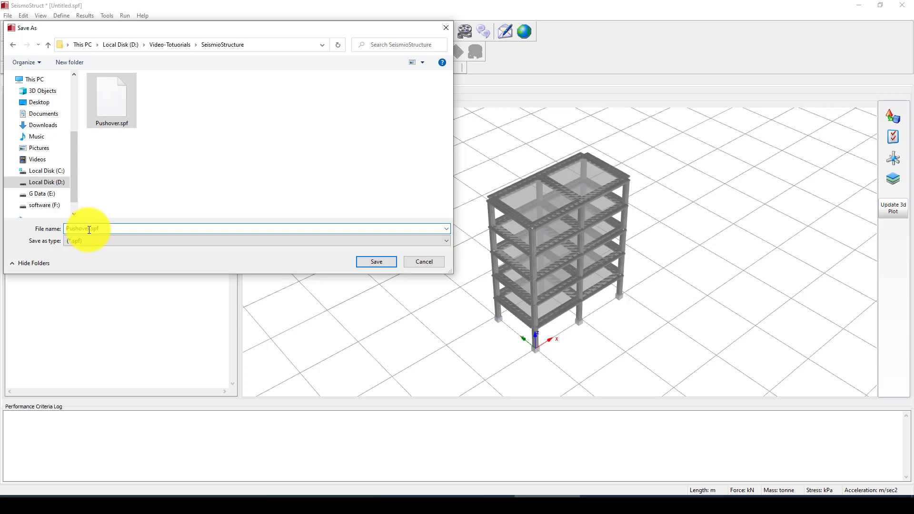
left_click(376, 262)
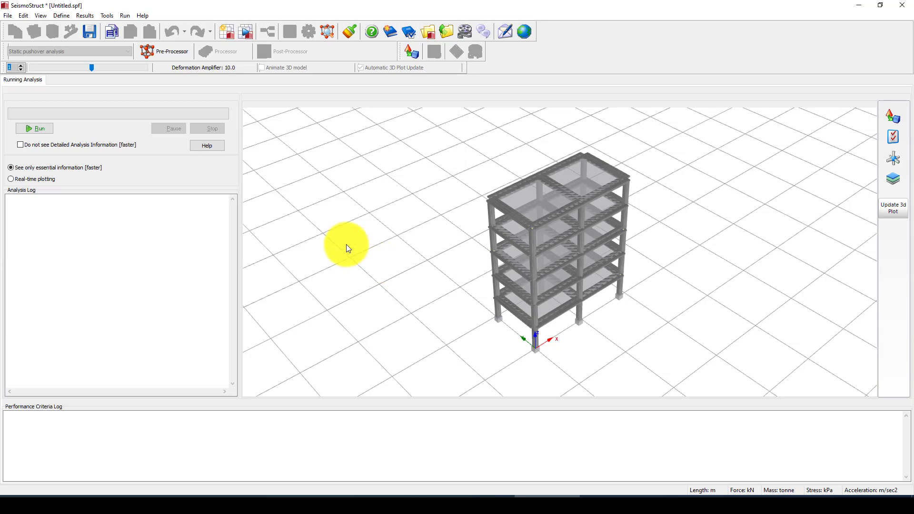
- Run the pushover analysis past the permanent-load notice, check the diverging steps, and open the Post-Processor
left_click(38, 128)
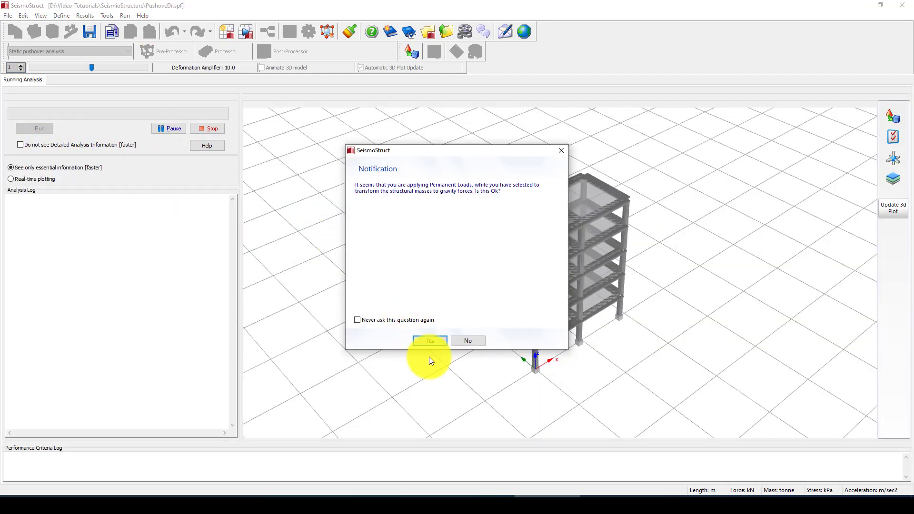
left_click(430, 340)
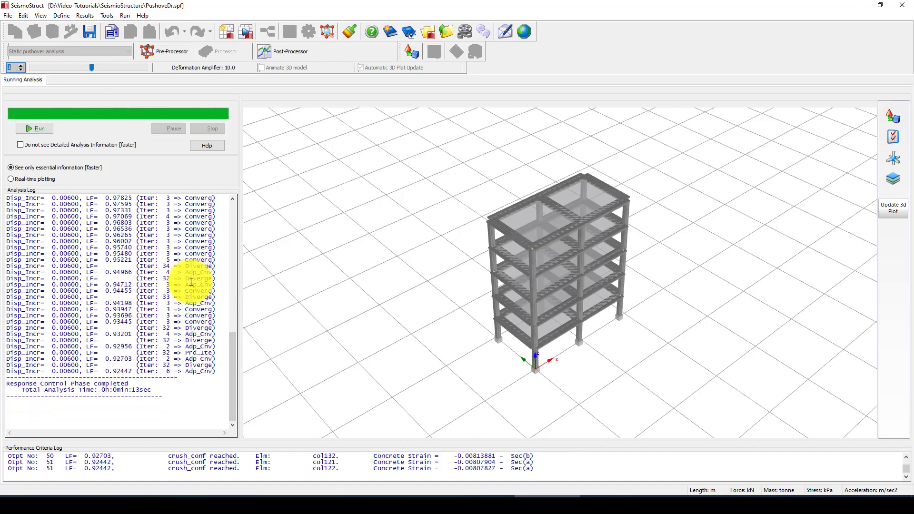
mouse_move(196, 278)
left_mouse_down()
mouse_move(215, 278)
mouse_move(188, 273)
left_mouse_up()
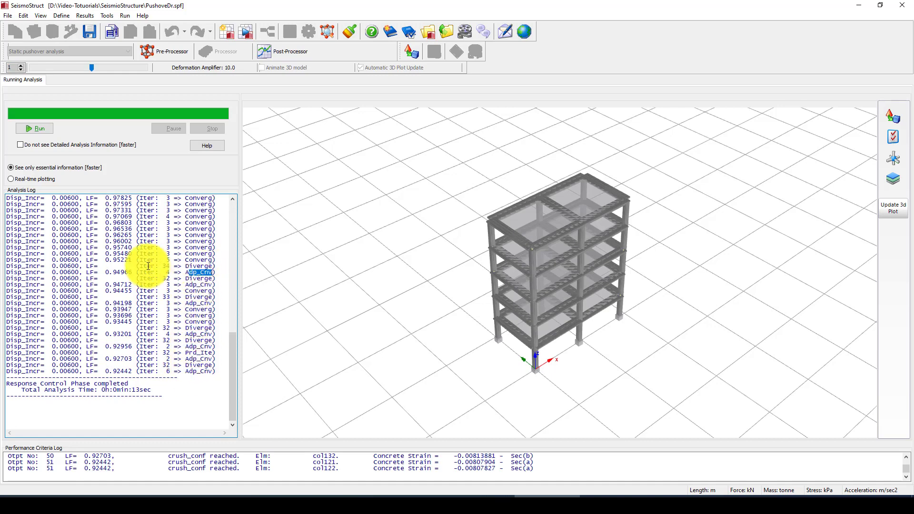
left_click_drag(76, 265, 197, 373)
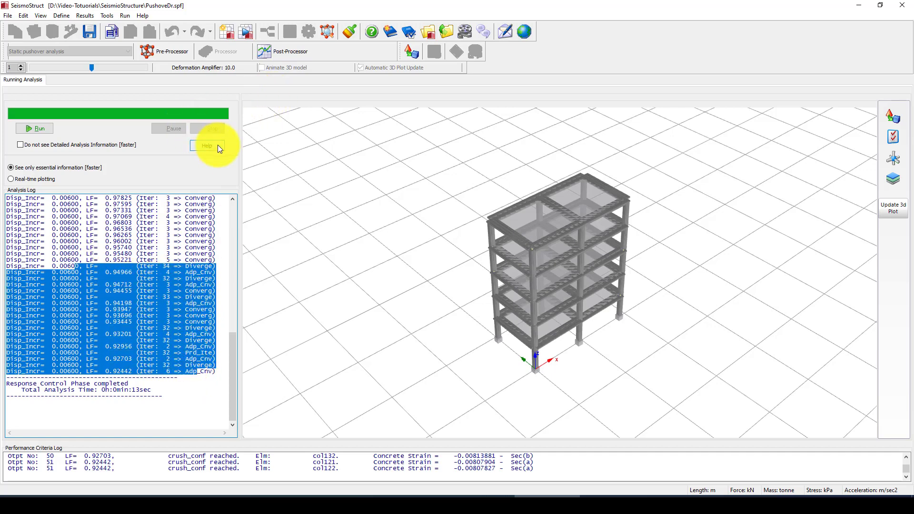
left_click(273, 49)
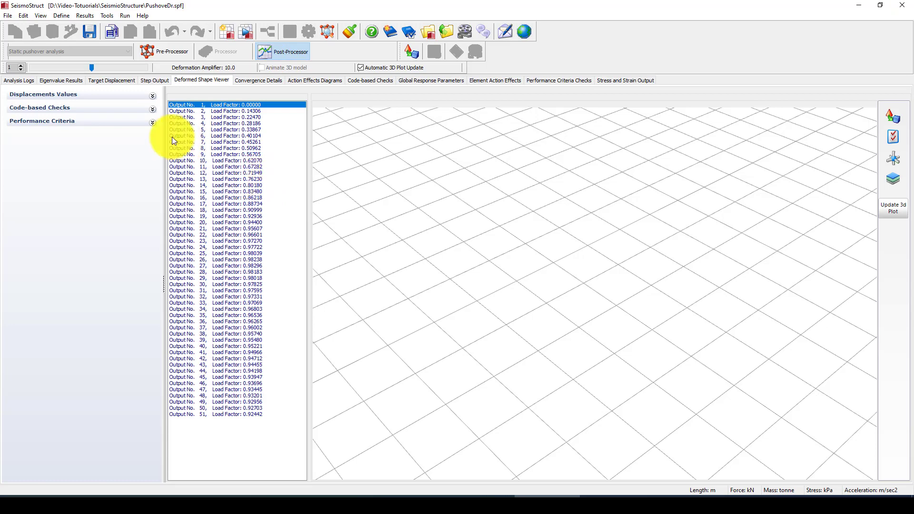
- Show the bilinear capacity curve with Operational Level 0.0375 and Immediate Occupancy 0.0477 targets
left_click(115, 81)
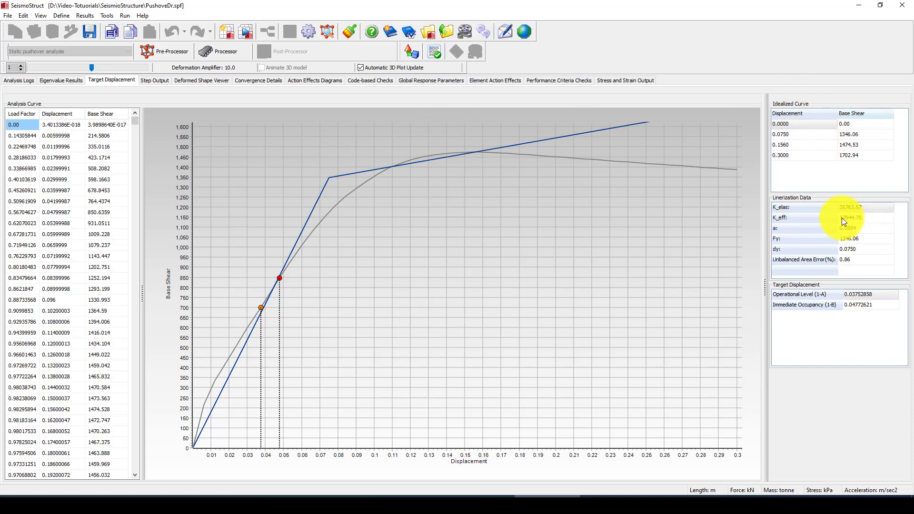
- Check the K_elas, dy and Fy (1346.06) linearization values, then view the deformed shape
left_click(828, 229)
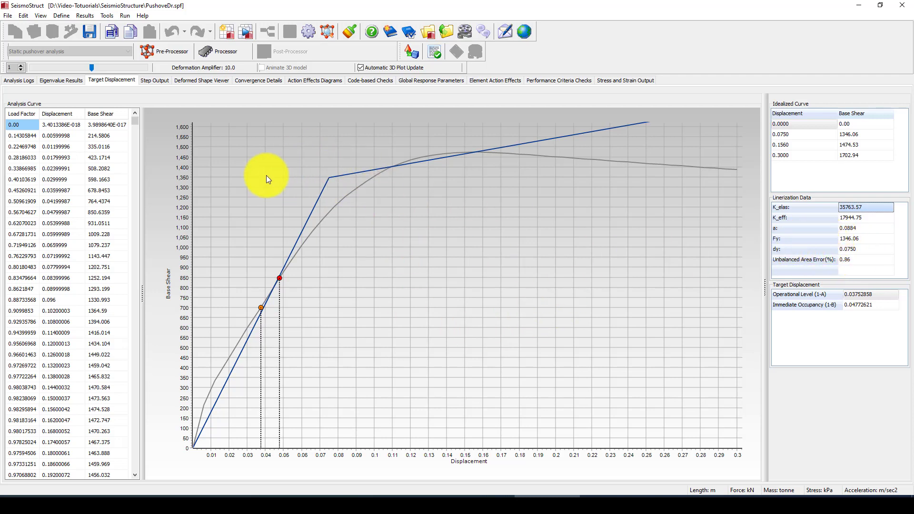
left_click(857, 249)
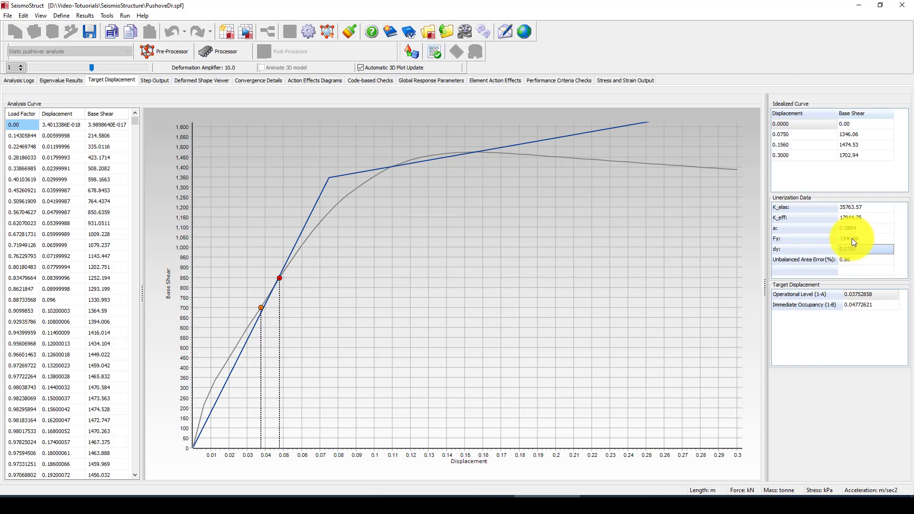
left_click(853, 239)
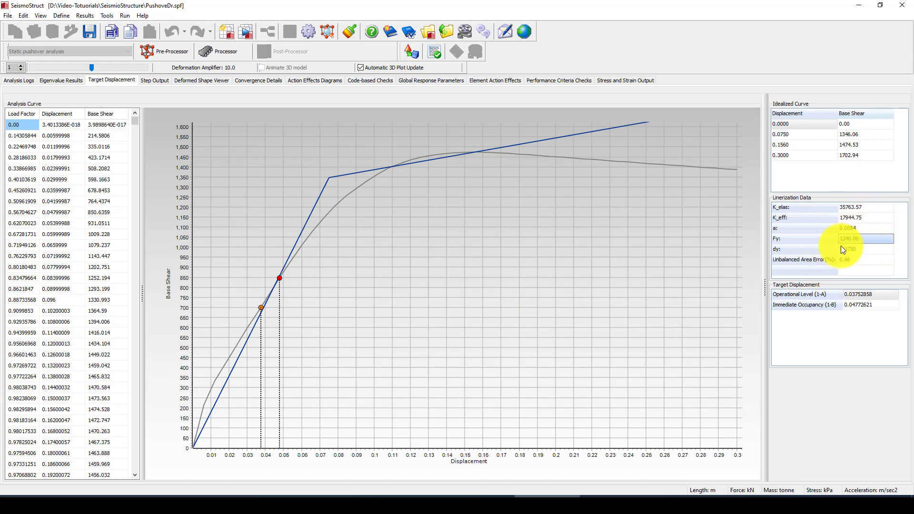
left_click(864, 239)
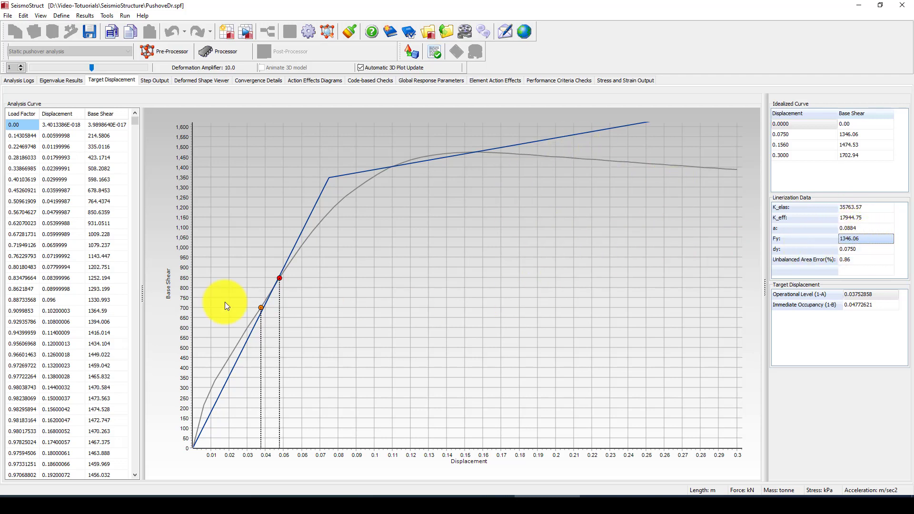
key("Down")
key("Down")
key("Down")
key("Down")
key("Down")
key("Down")
key("Down")
key("Down")
key("Down")
key("Down")
key("Down")
key("Down")
key("Down")
key("Down")
key("Down")
key("Down")
key("Down")
key("Down")
key("Down")
key("Down")
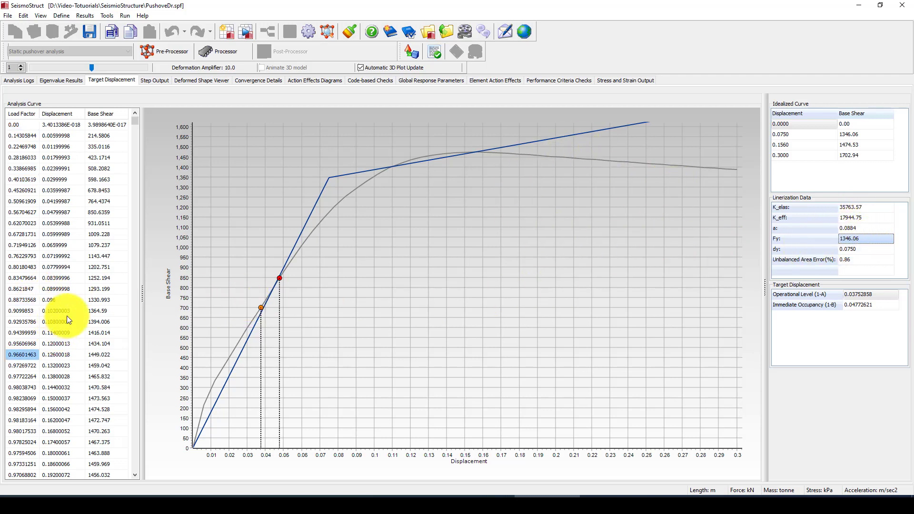
left_click(196, 81)
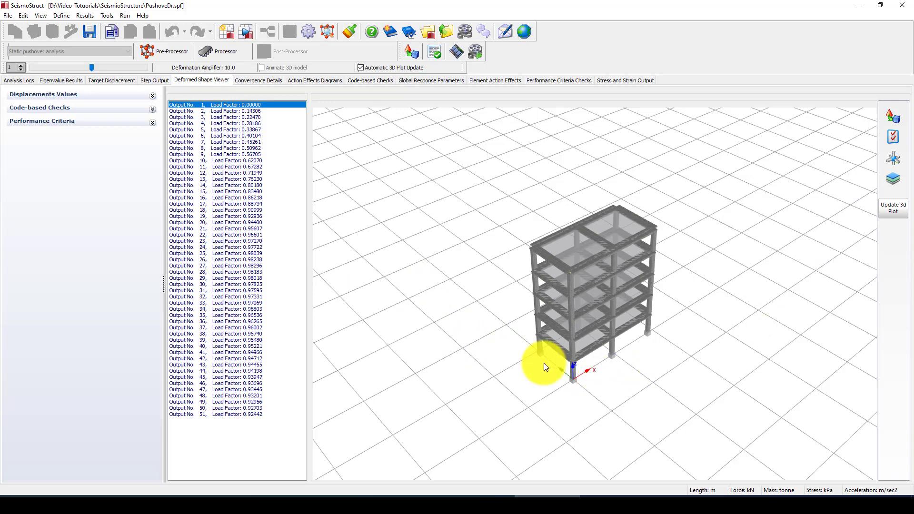
- Show the deformed frame at outputs 10, 17, 30, 35, 46 and 50, then go to Action Effects Diagrams
left_click_drag(544, 363, 599, 344)
scroll(604, 356, "up", 4)
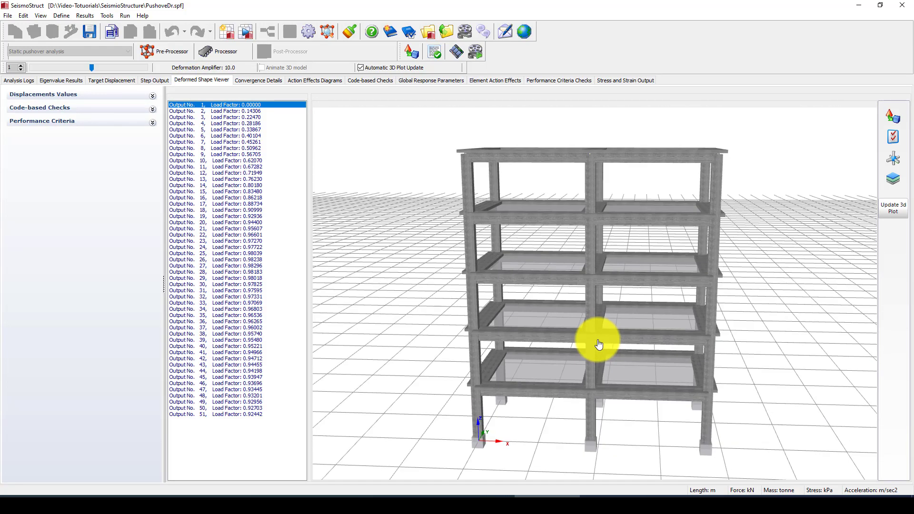
left_click(195, 160)
left_click(202, 204)
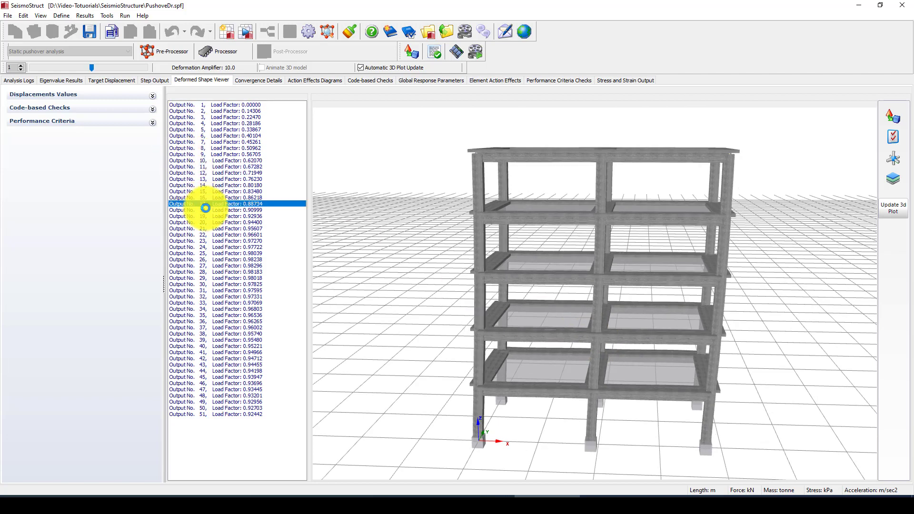
left_click(219, 285)
left_click(219, 315)
left_click(222, 384)
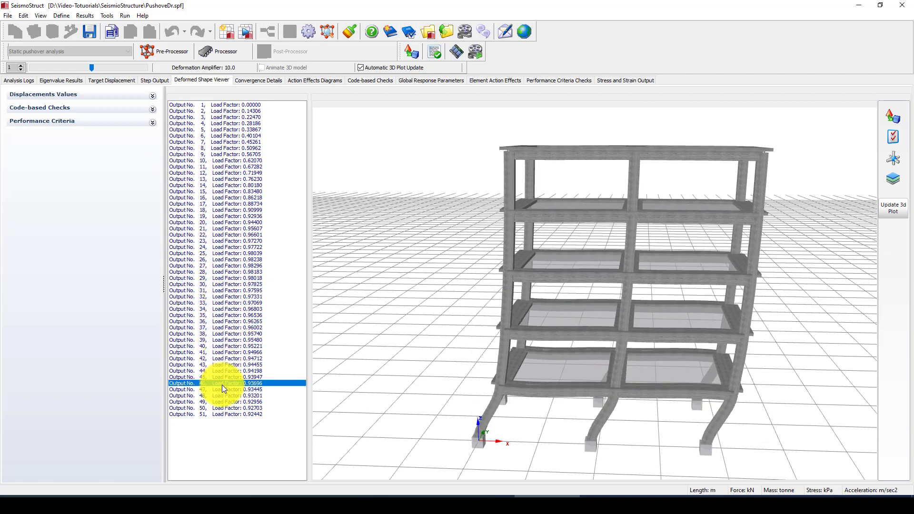
left_click(225, 408)
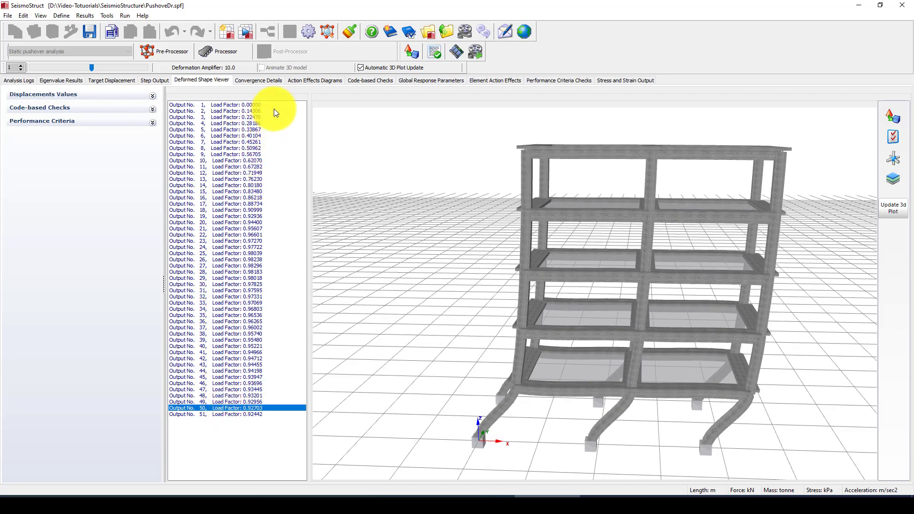
left_click(312, 80)
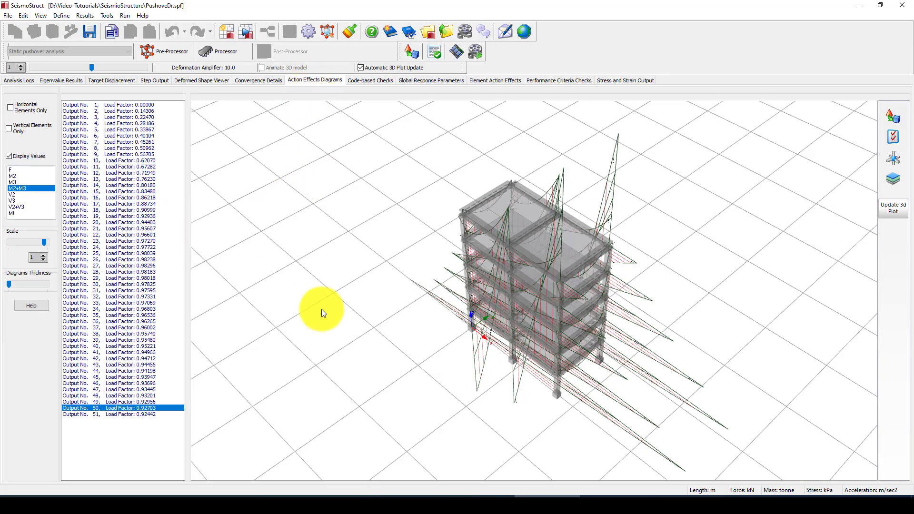
- Reduce the diagram scale and switch the output-50 diagrams from M2+M3 moments to V3, then V2 shear
left_click_drag(460, 352, 531, 352)
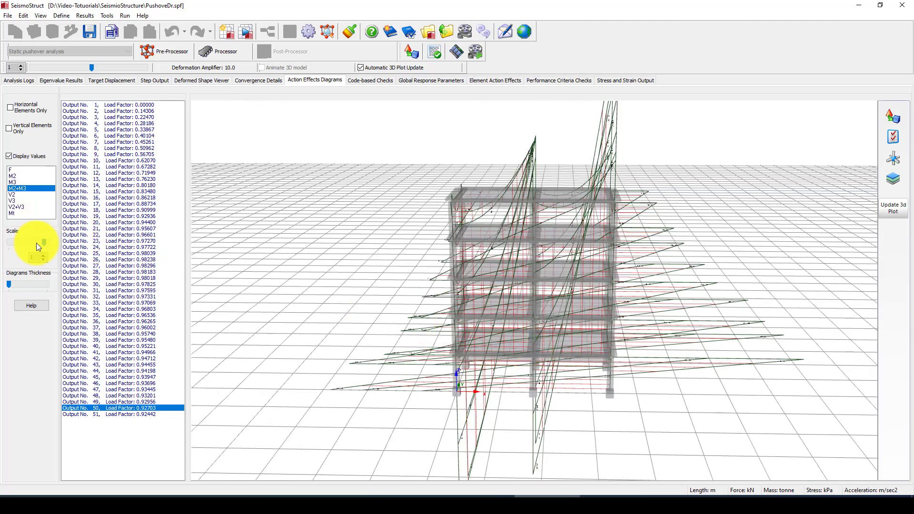
left_click_drag(24, 244, 21, 244)
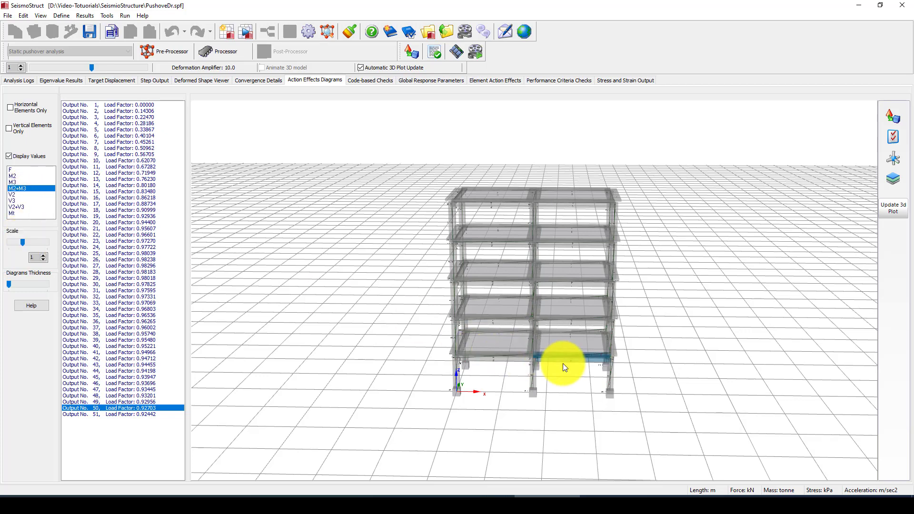
mouse_move(561, 363)
left_mouse_down()
mouse_move(560, 344)
mouse_move(557, 351)
left_mouse_up()
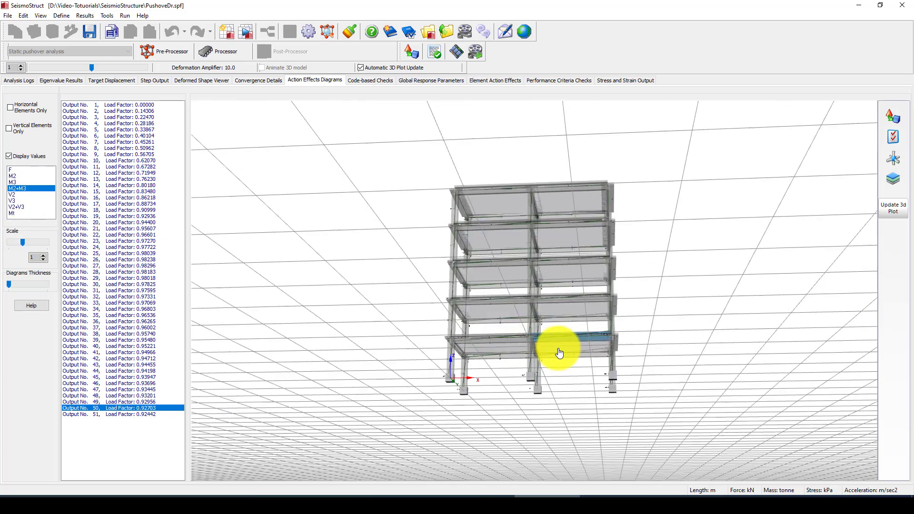
scroll(557, 353, "up", 4)
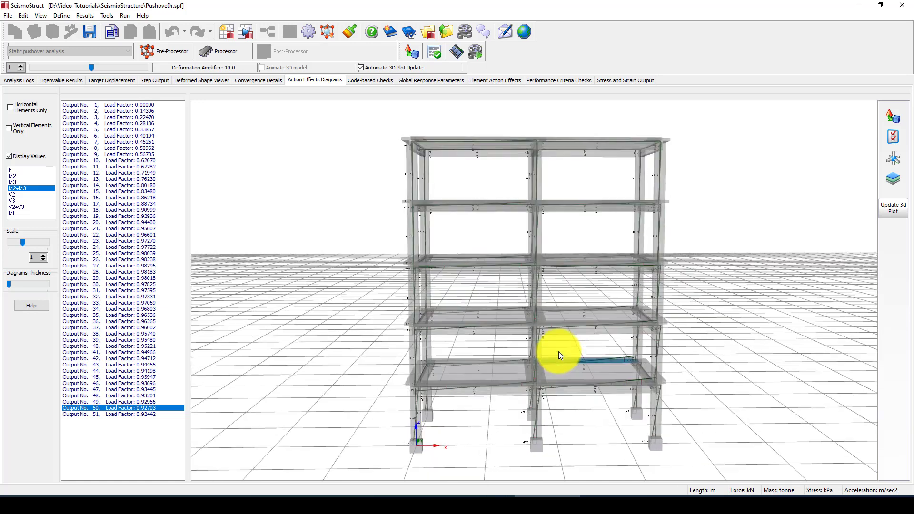
left_click(30, 243)
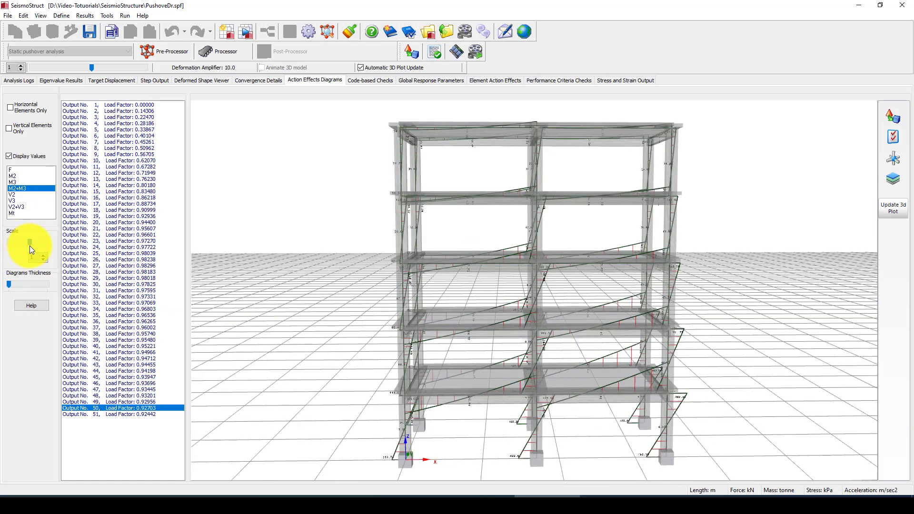
left_click(13, 202)
left_click(12, 196)
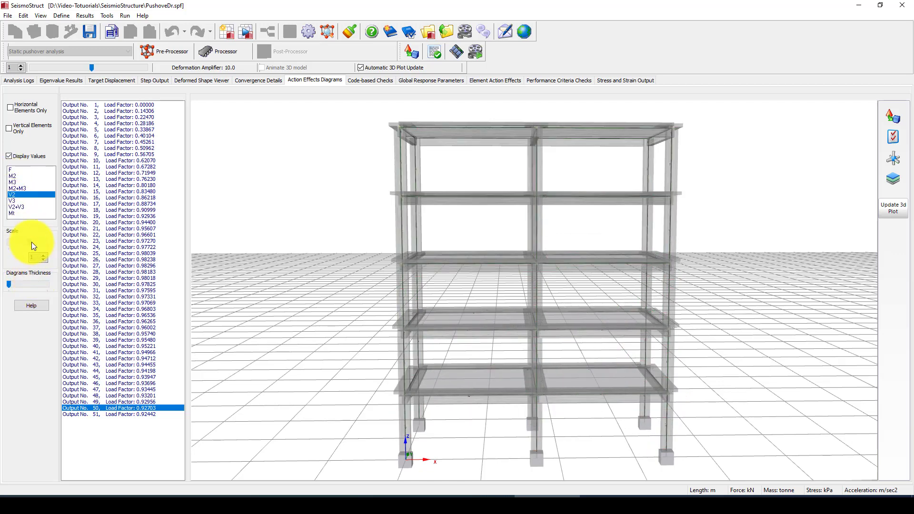
- Draw combined V2+V3 shear diagrams with values at a larger scale and orbit to inspect them
left_click(18, 202)
left_click(16, 208)
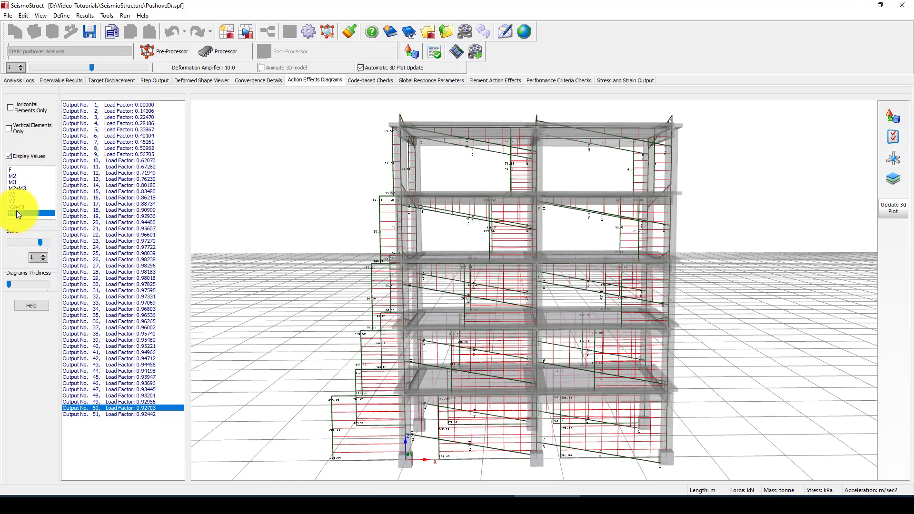
left_click(33, 241)
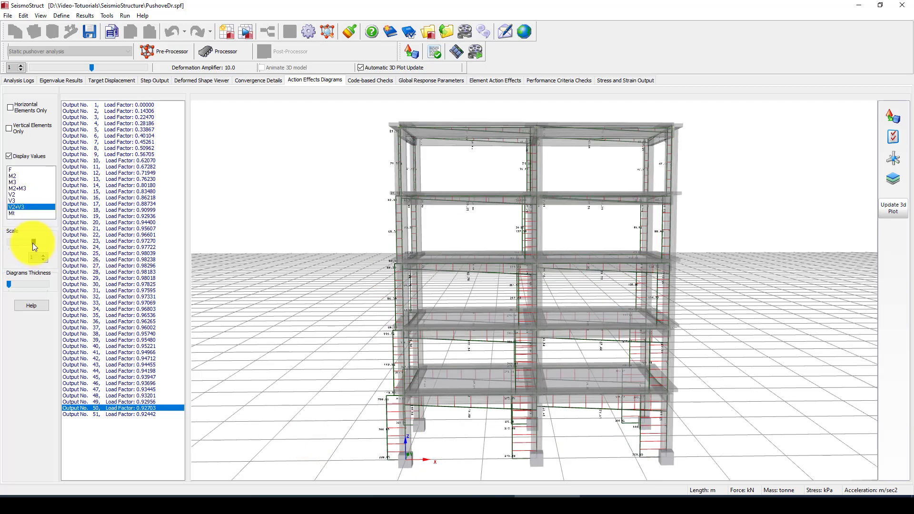
mouse_move(32, 242)
left_mouse_down()
mouse_move(50, 246)
mouse_move(39, 246)
left_mouse_up()
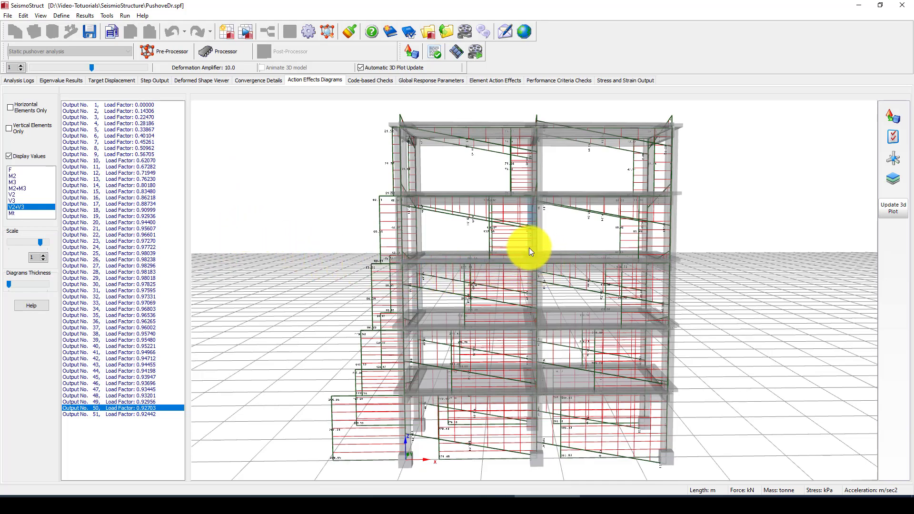
left_click_drag(528, 248, 576, 284)
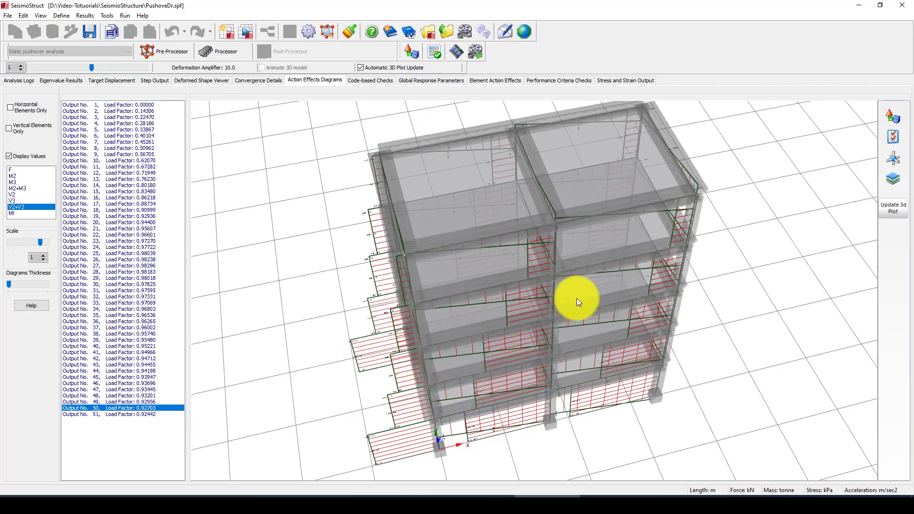
left_click_drag(585, 348, 552, 268)
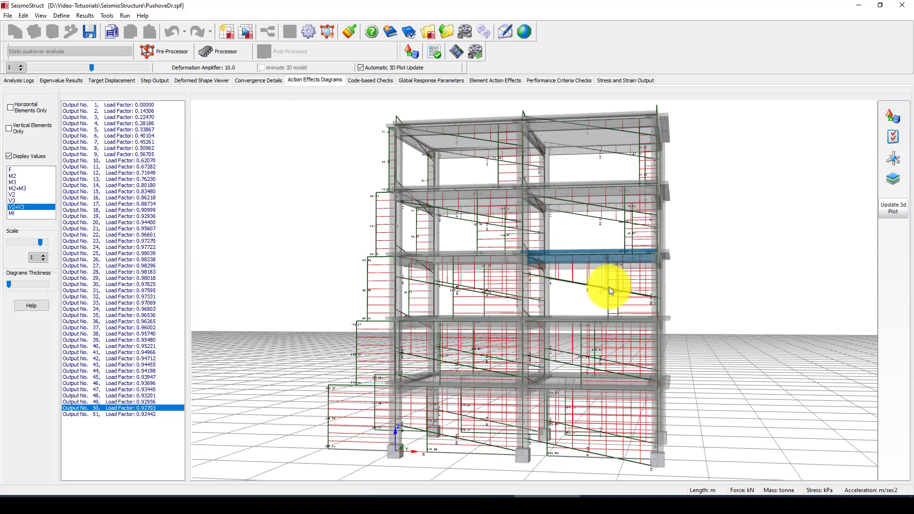
left_click_drag(606, 287, 507, 315)
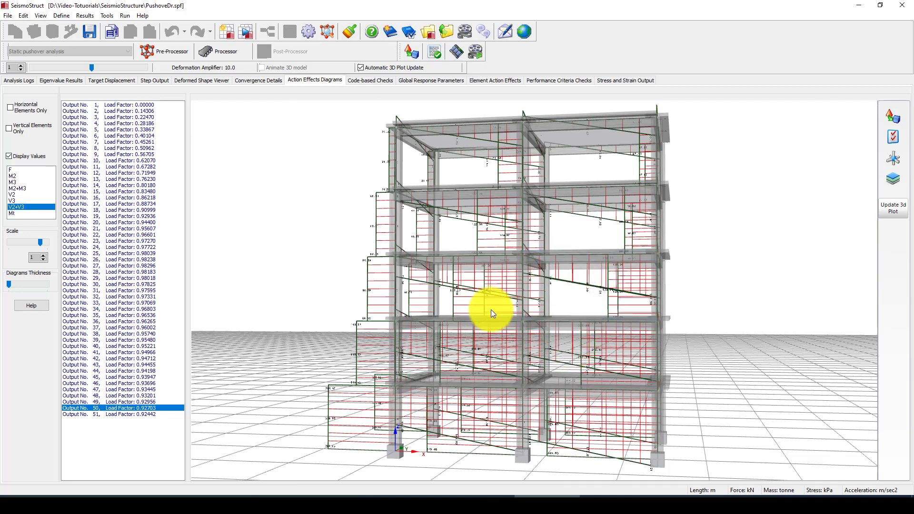